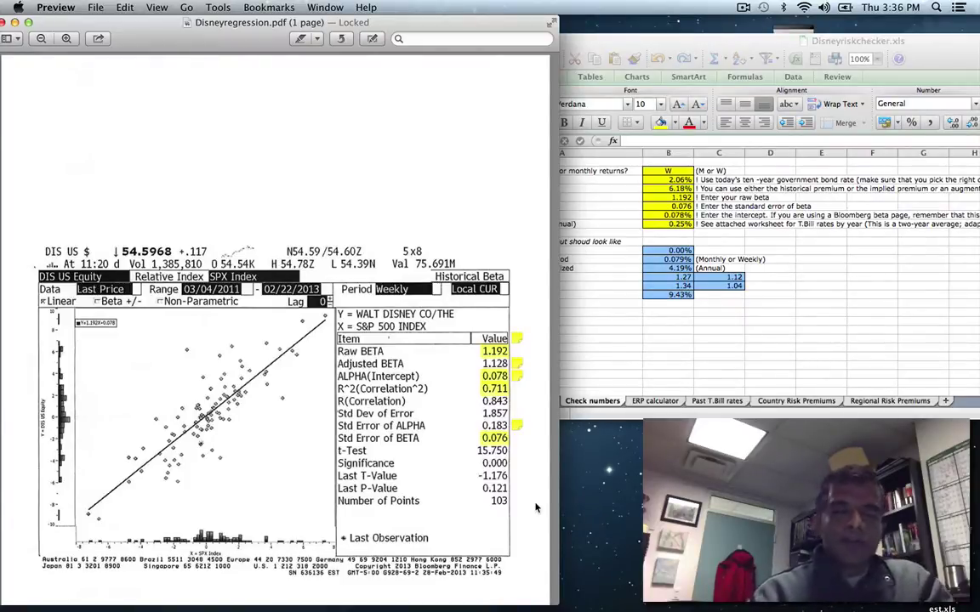
Bring the DisneyregressionExcel.xls workbook with weekly prices in front of the Preview PDF.
mouse_move(511, 609)
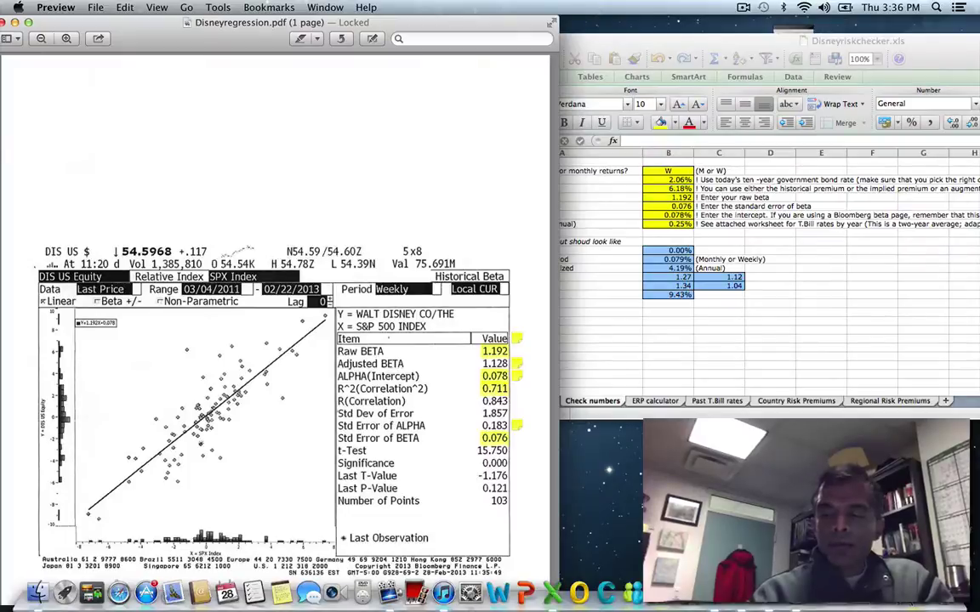
click(552, 593)
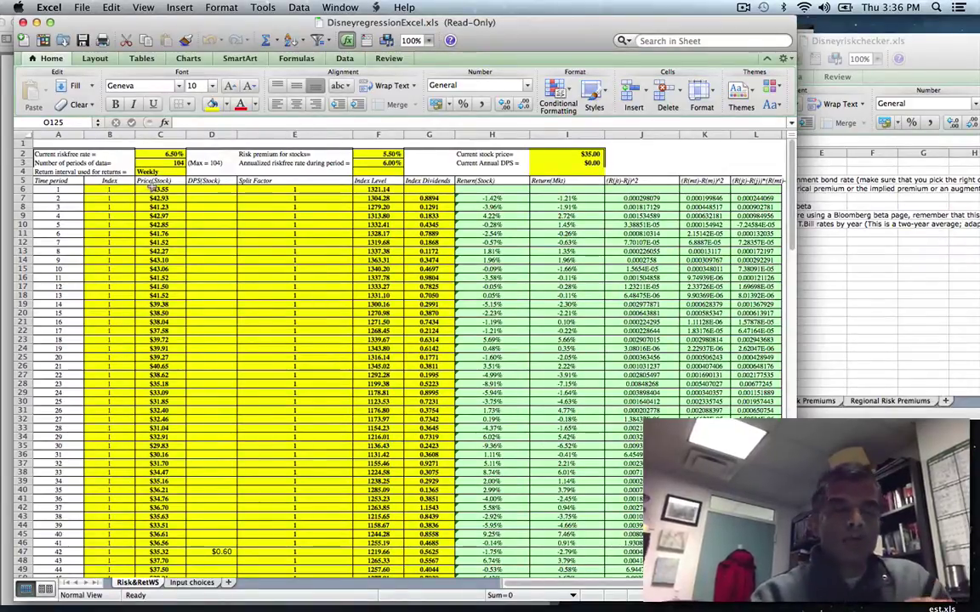
drag(143, 189, 143, 504)
scroll(714, 170, up, 10)
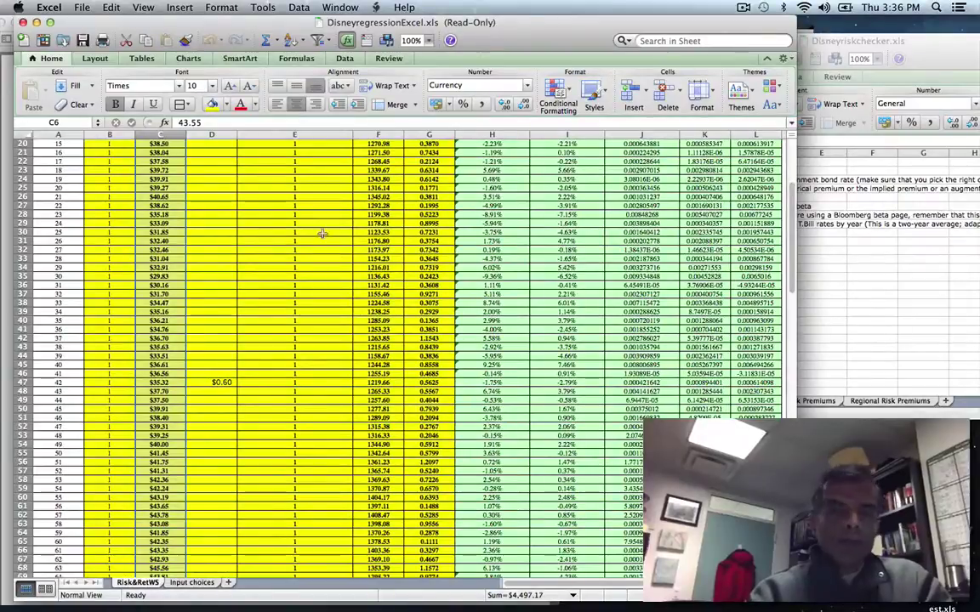
scroll(791, 166, up, 4)
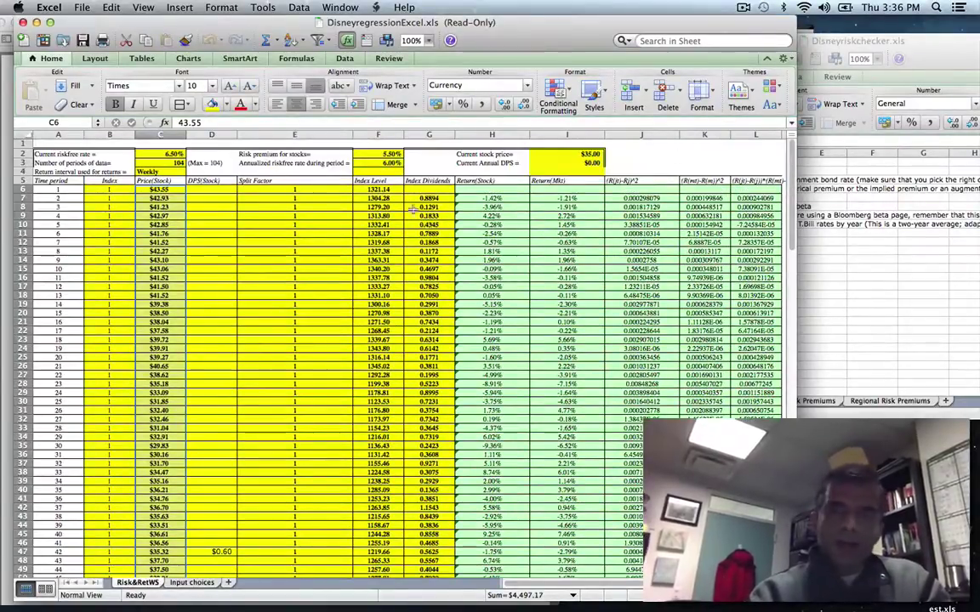
click(217, 551)
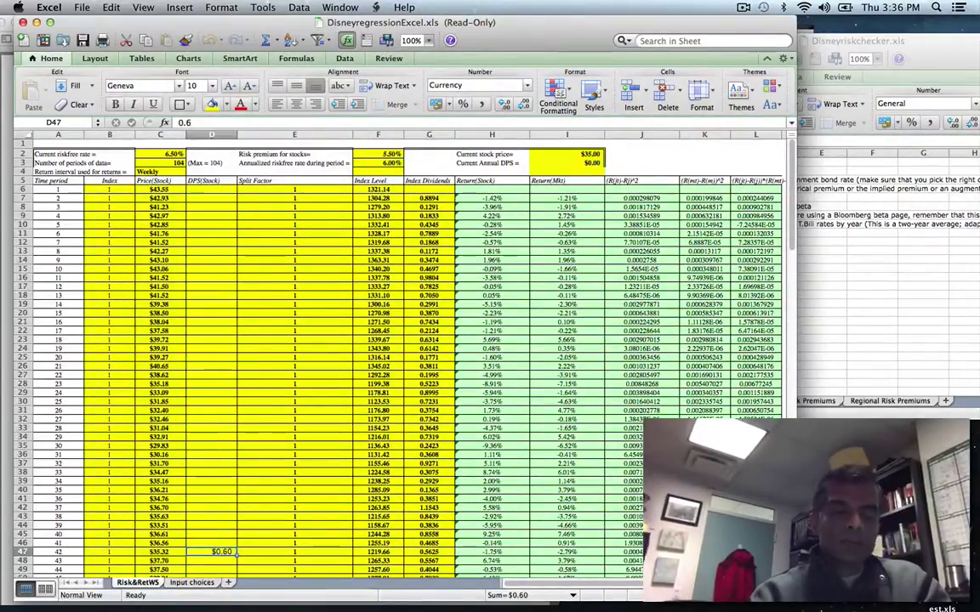
mouse_move(289, 592)
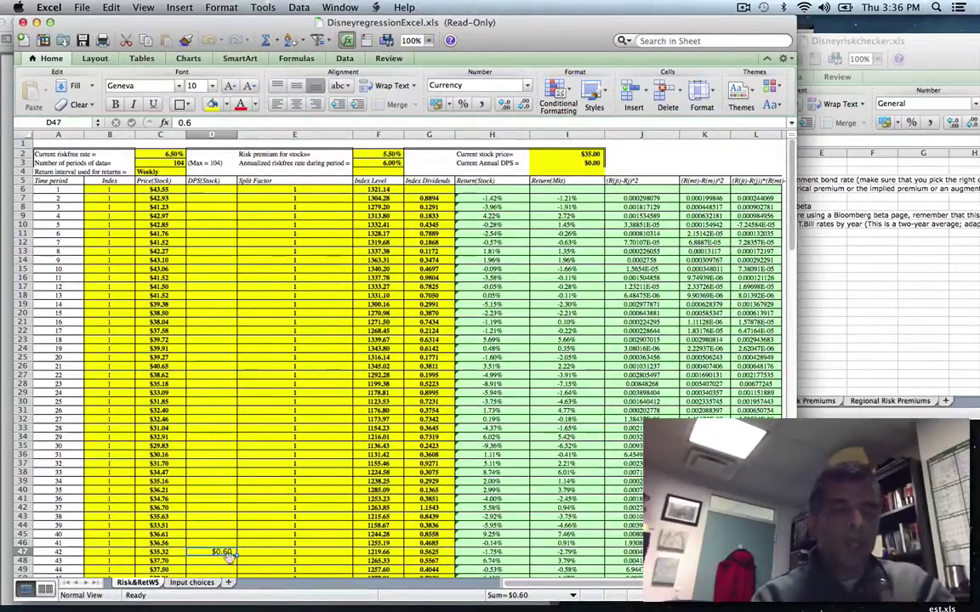
mouse_move(625, 587)
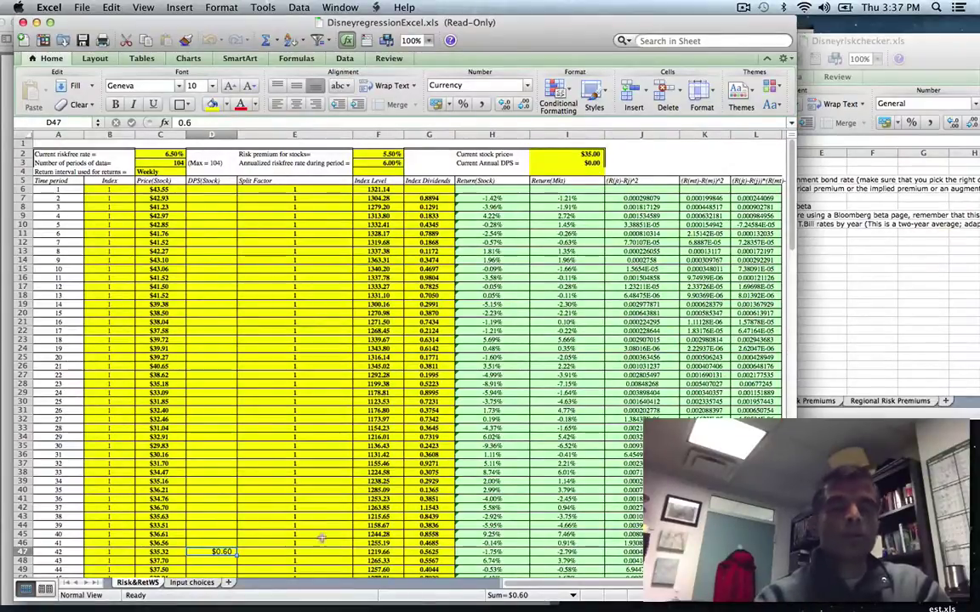
click(289, 552)
mouse_move(372, 593)
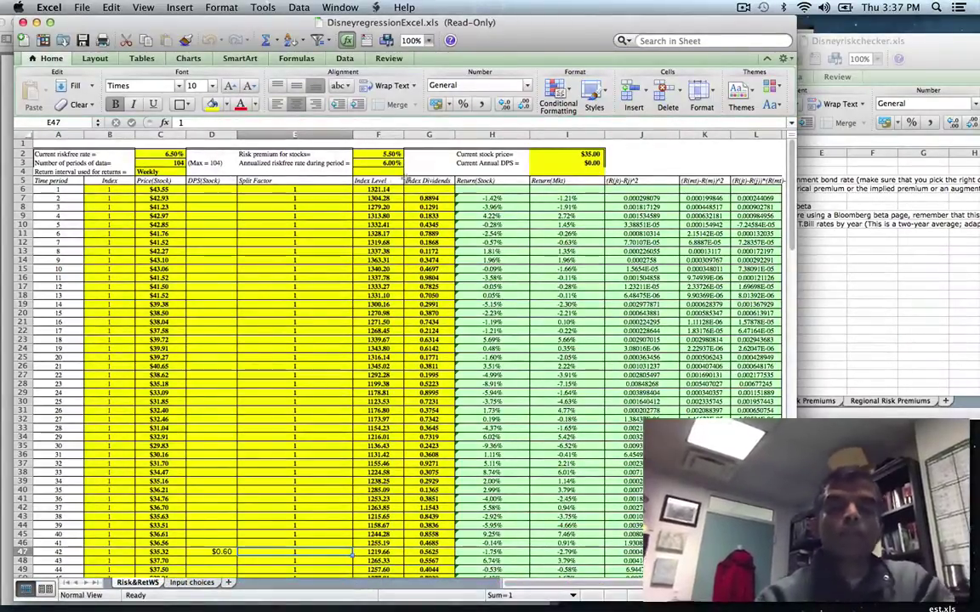
drag(378, 189, 455, 198)
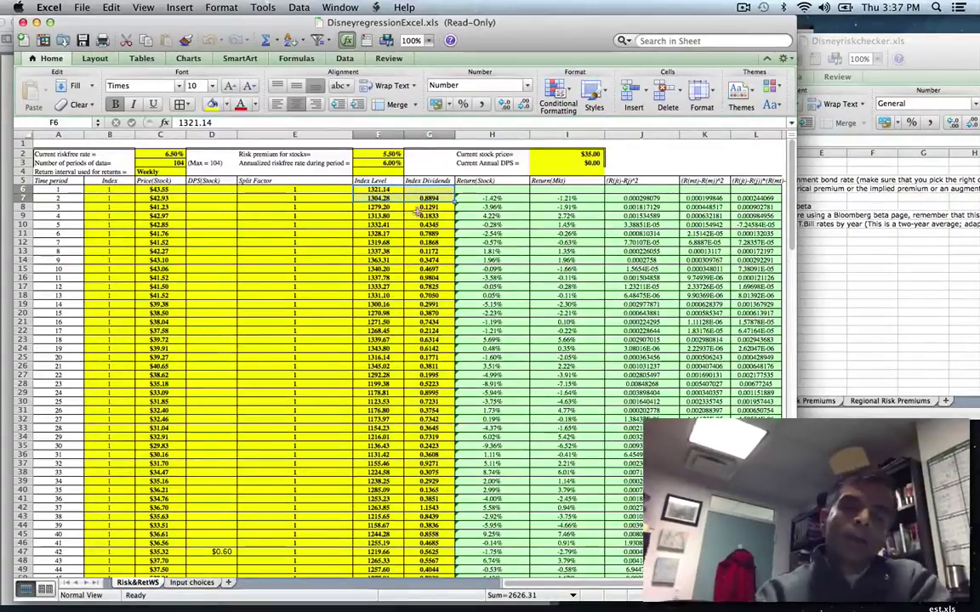
click(429, 198)
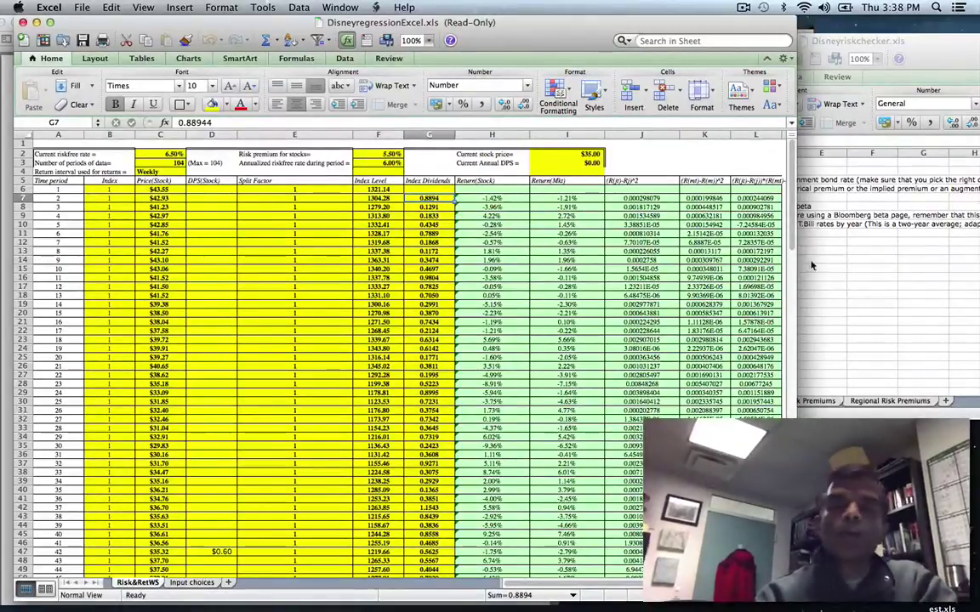
Shift the workbook beside the Bloomberg chart and review the intercept, slope and Intercept-Rf(1-Beta) rows.
scroll(400, 357, down, 20)
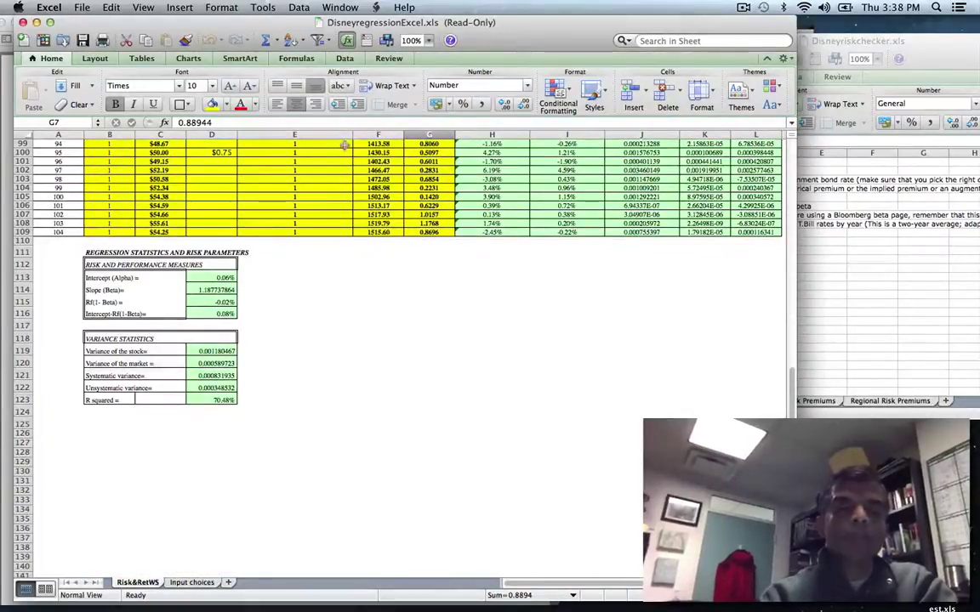
drag(254, 23, 655, 38)
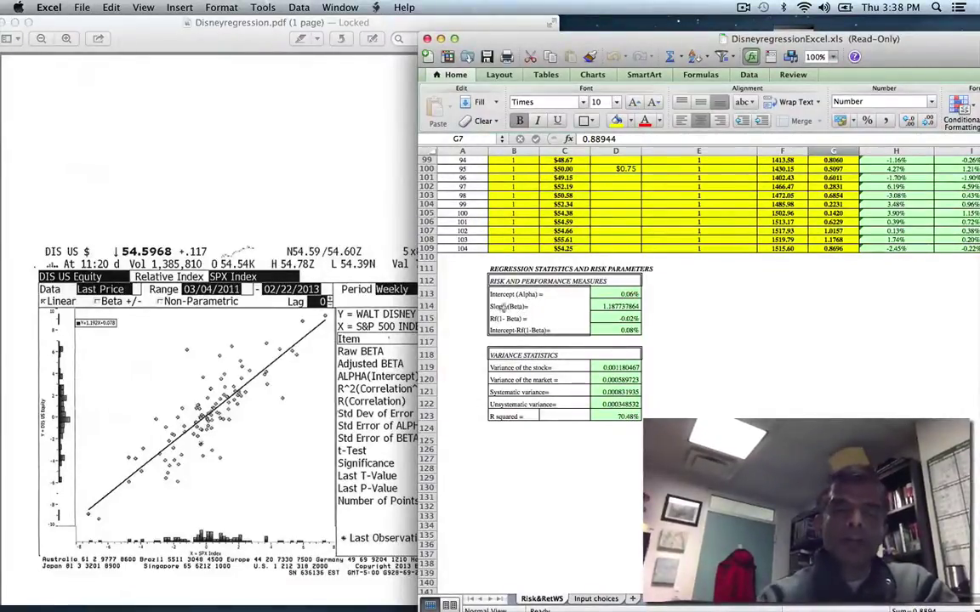
click(536, 295)
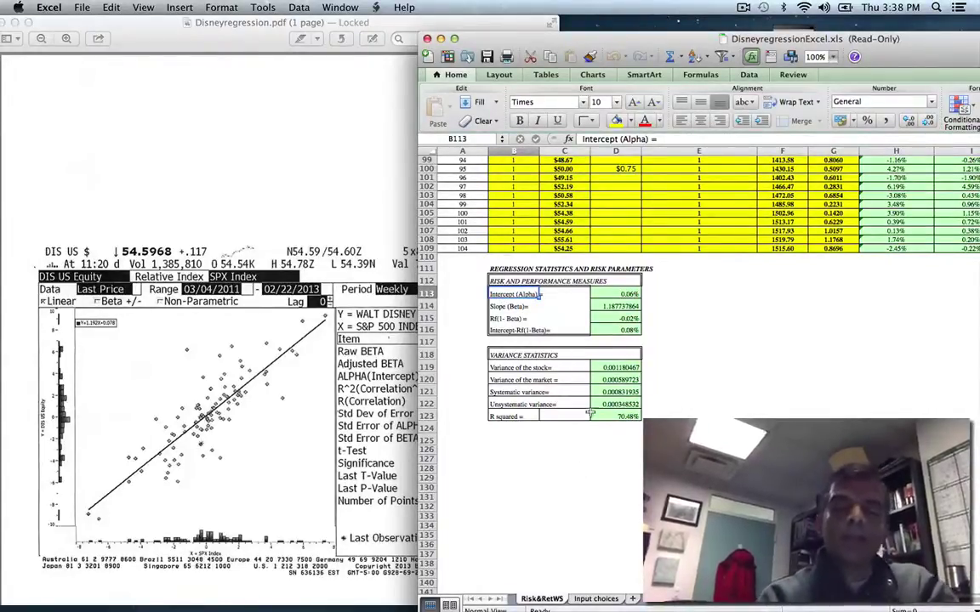
click(525, 308)
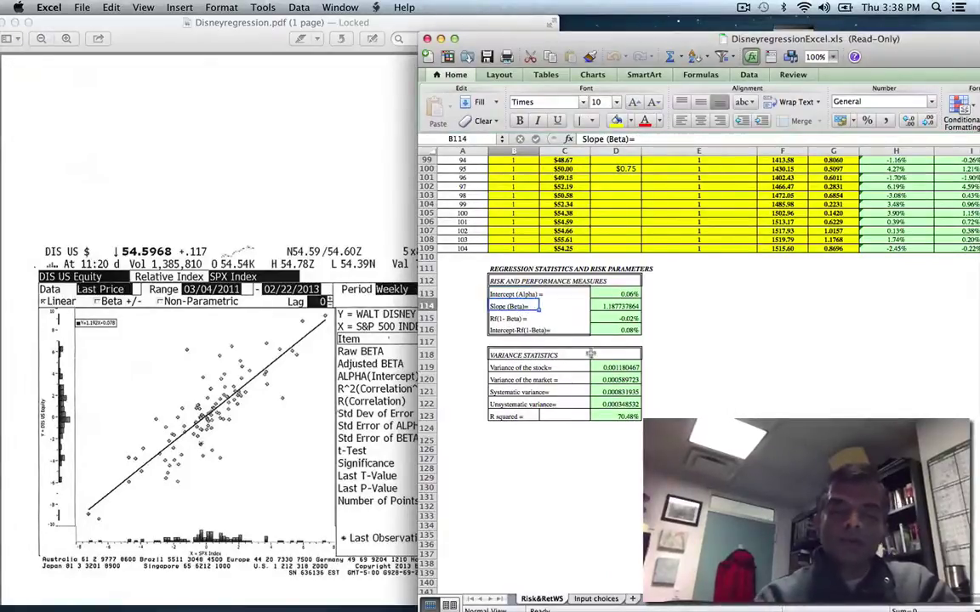
click(543, 331)
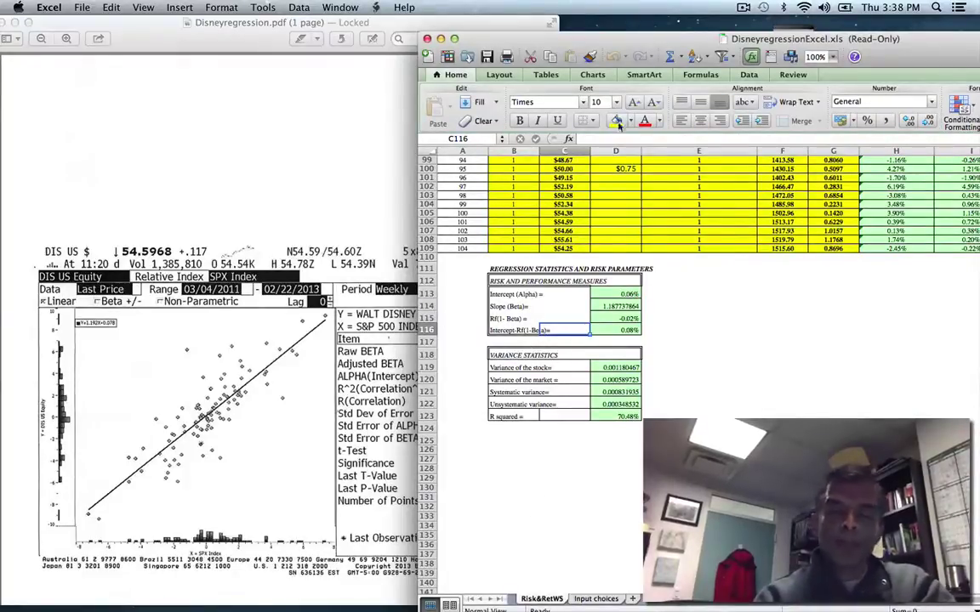
Compare the workbook's regression statistics with the Bloomberg beta table.
drag(576, 44, 471, 40)
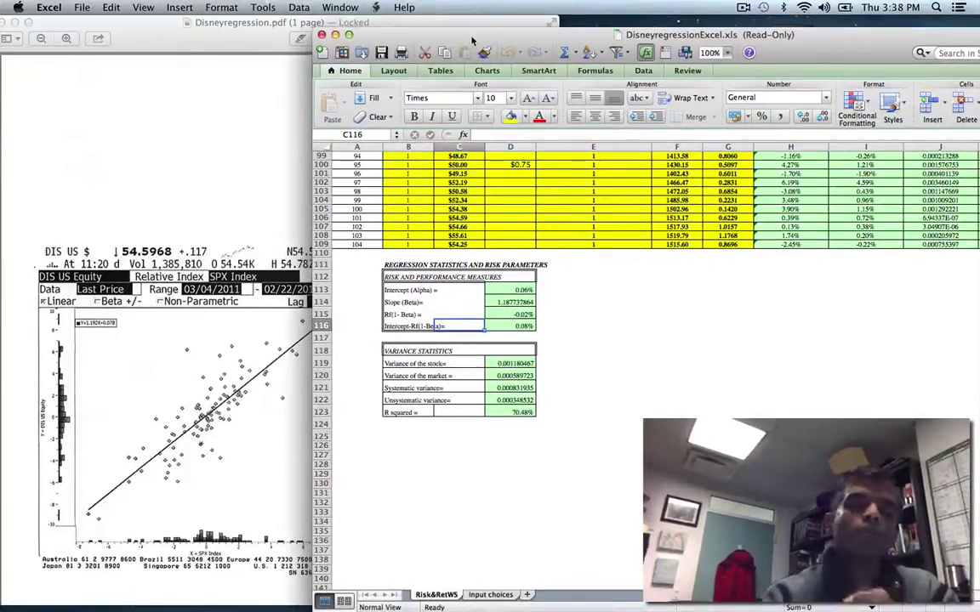
click(228, 104)
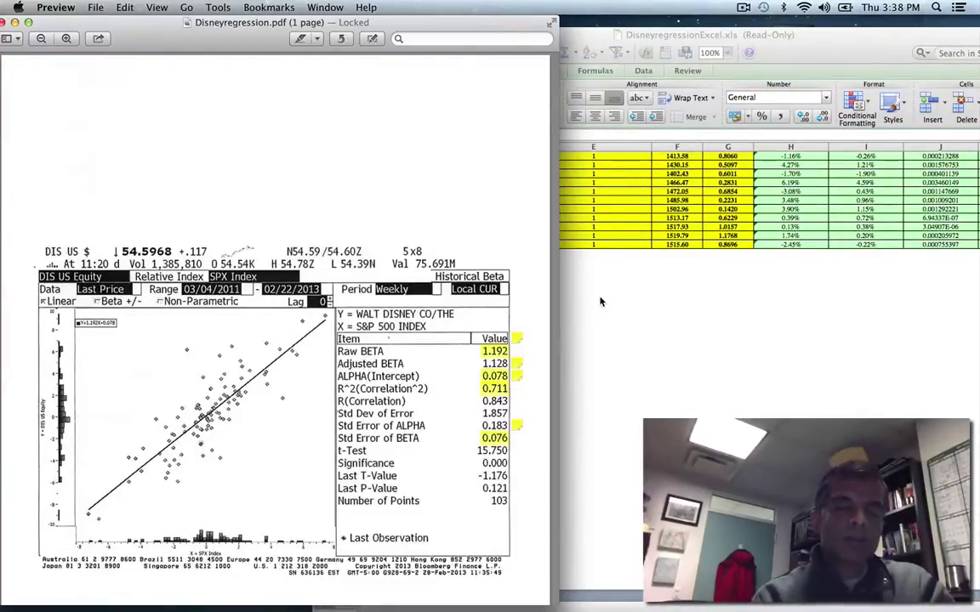
click(591, 168)
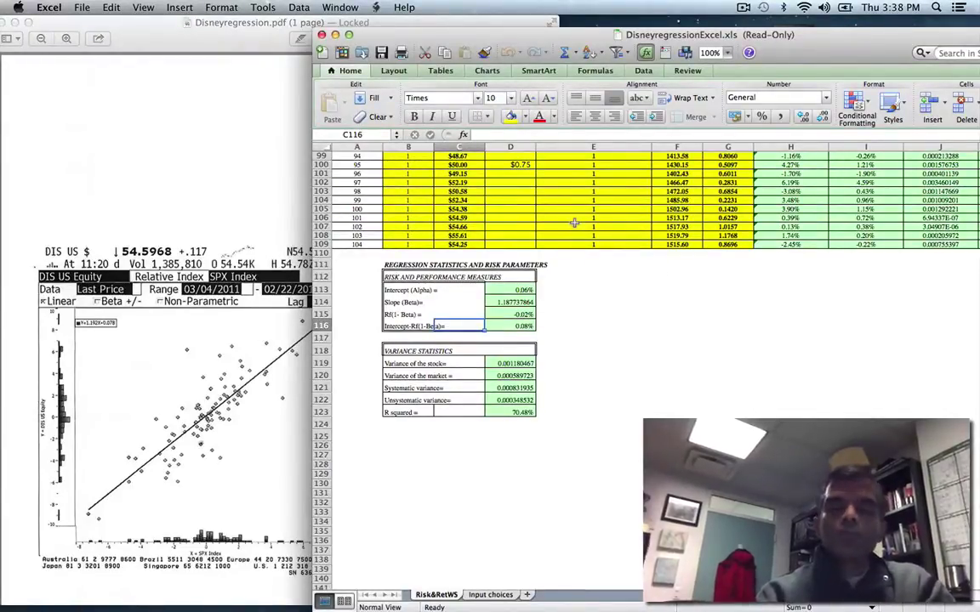
click(278, 201)
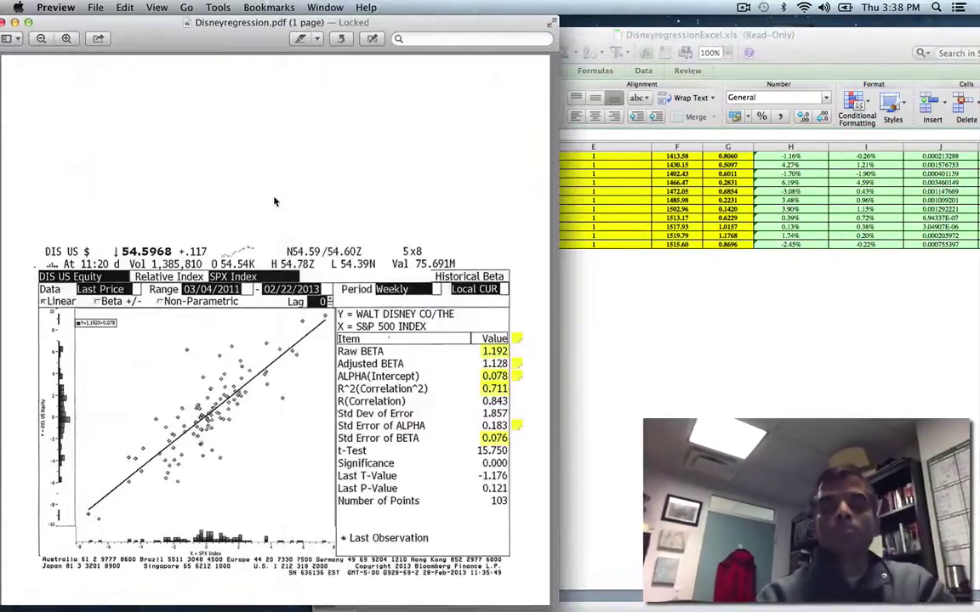
click(660, 293)
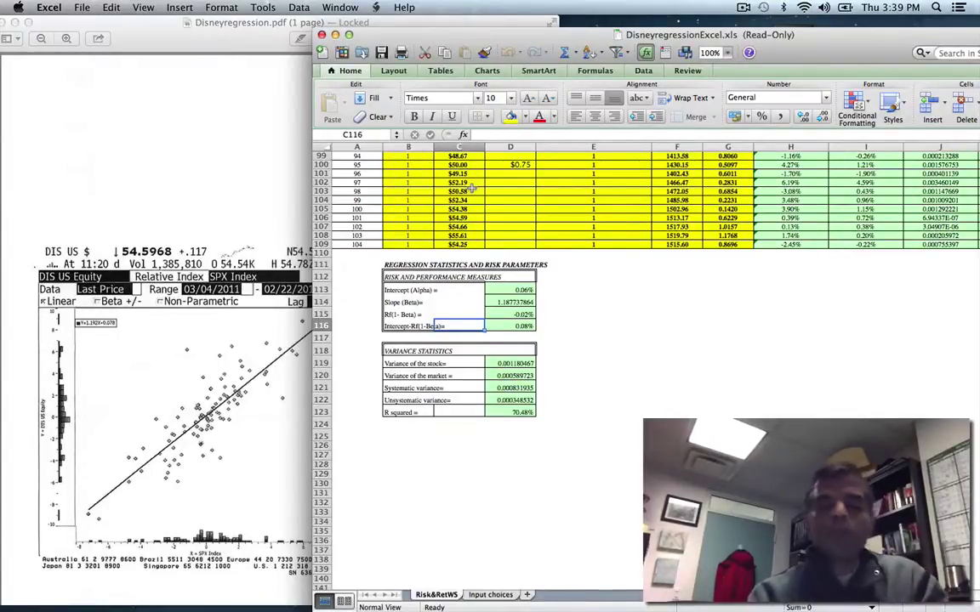
Minimize the regression workbook, reposition Disneyriskchecker.xls, then restore the regression workbook.
click(336, 35)
click(387, 364)
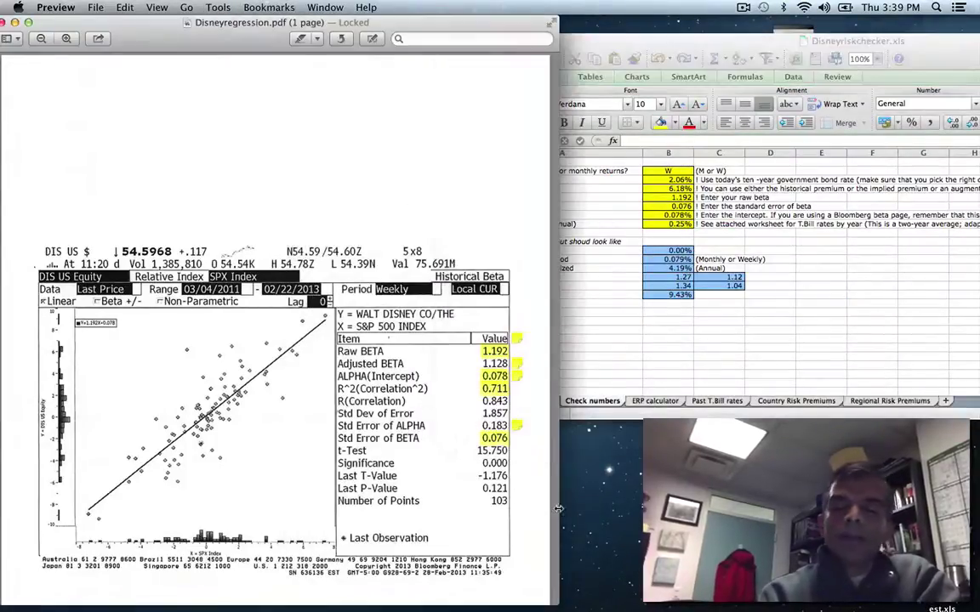
drag(711, 40, 767, 114)
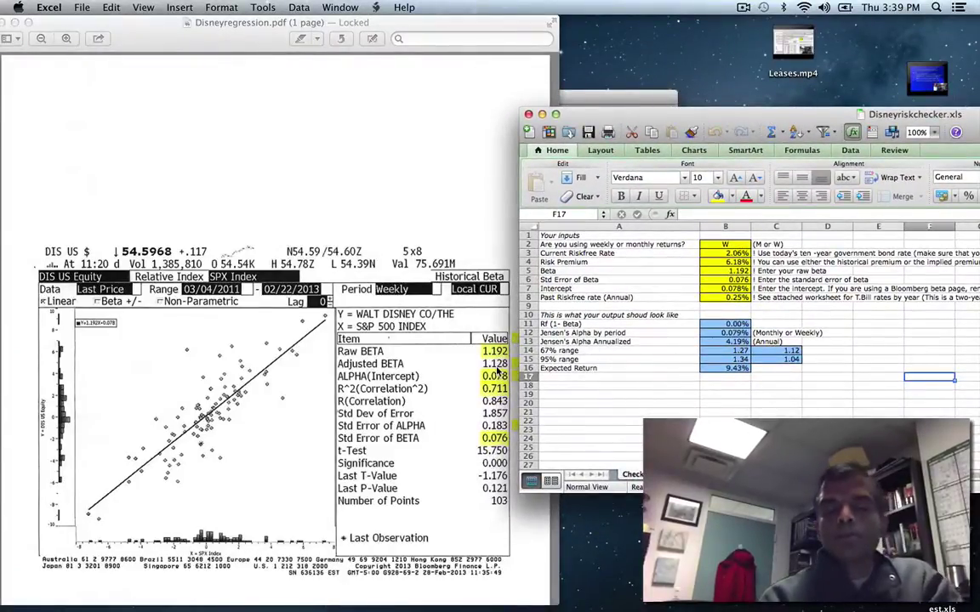
mouse_move(497, 606)
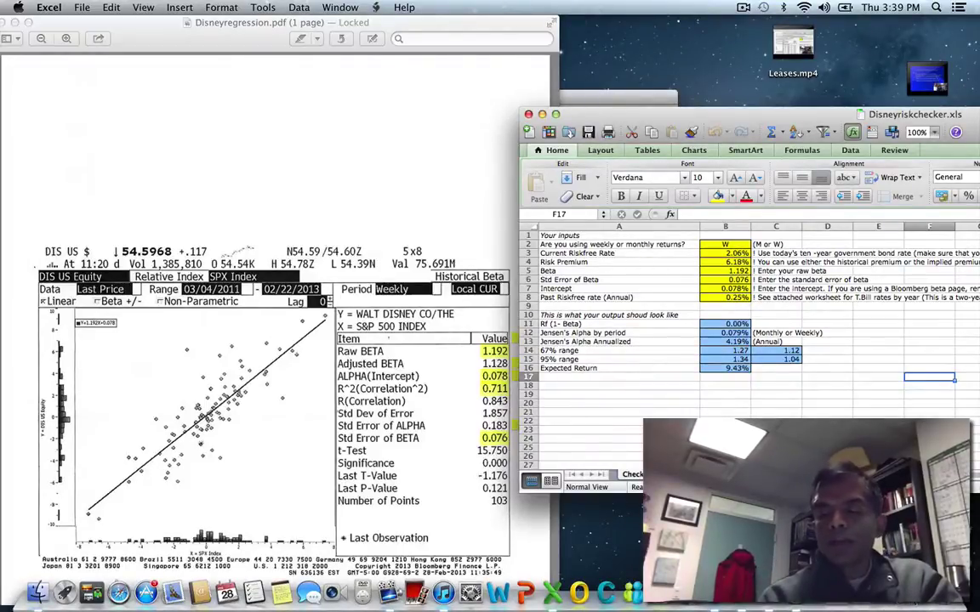
click(902, 593)
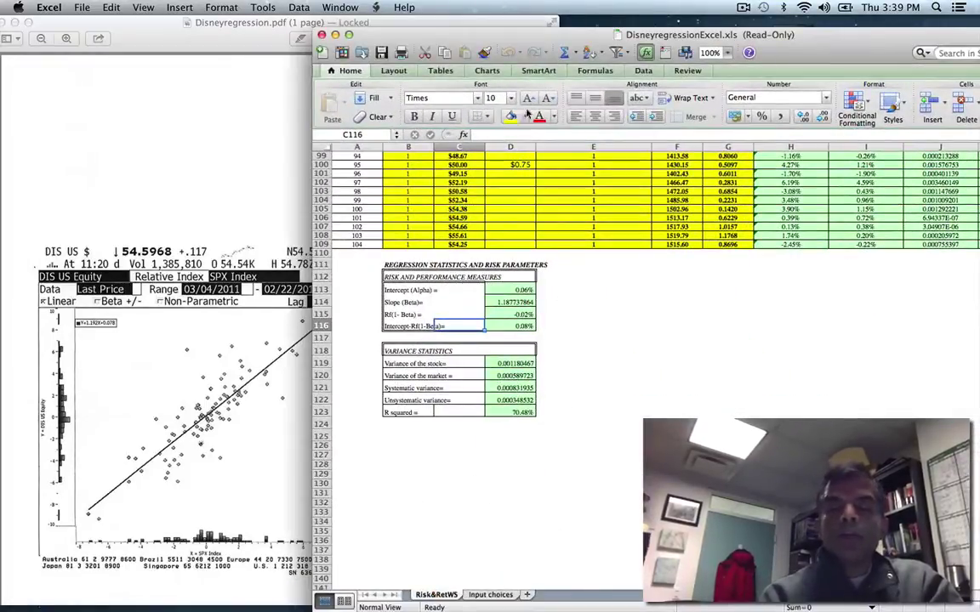
Check the regression slope and intercept against the Bloomberg beta table again.
click(248, 207)
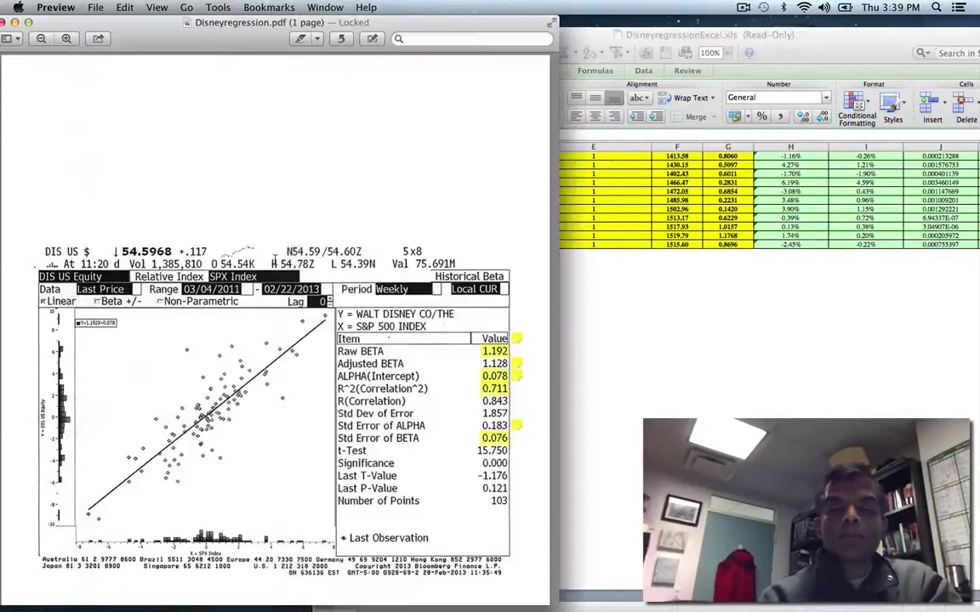
click(656, 368)
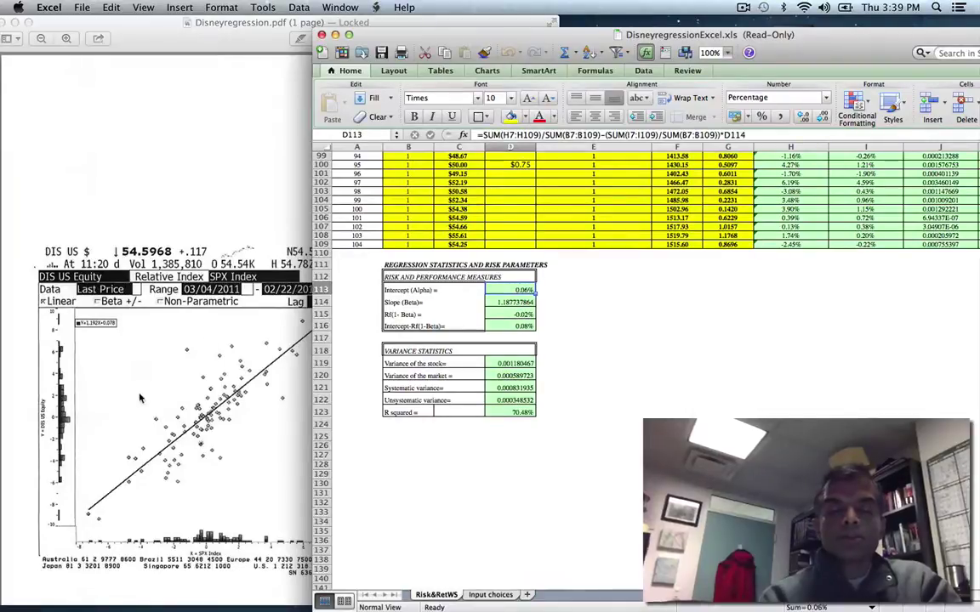
click(126, 353)
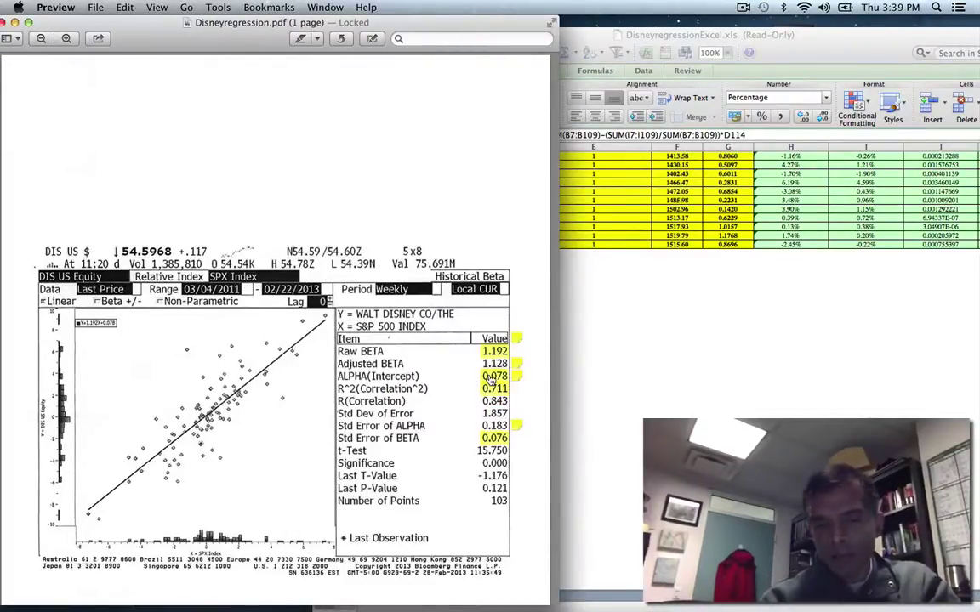
key(super+Tab)
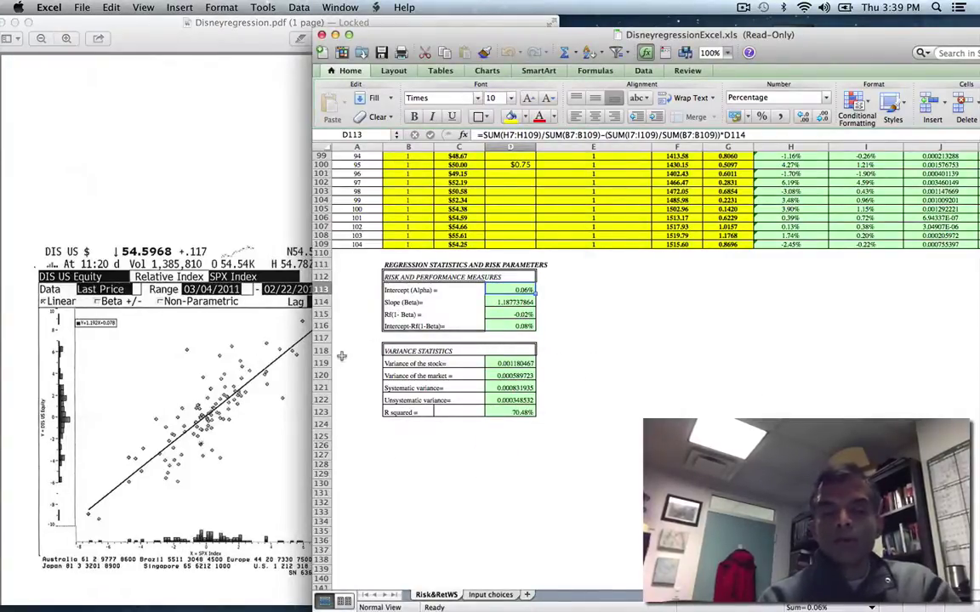
click(249, 366)
click(568, 374)
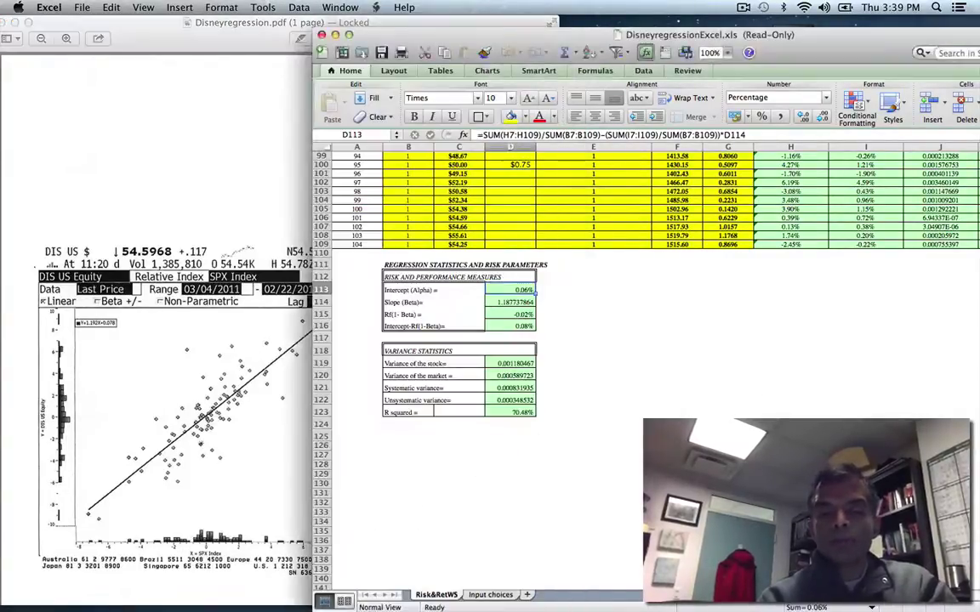
Compare the R squared in D123 with Bloomberg's R-squared, then minimize the regression workbook.
click(514, 412)
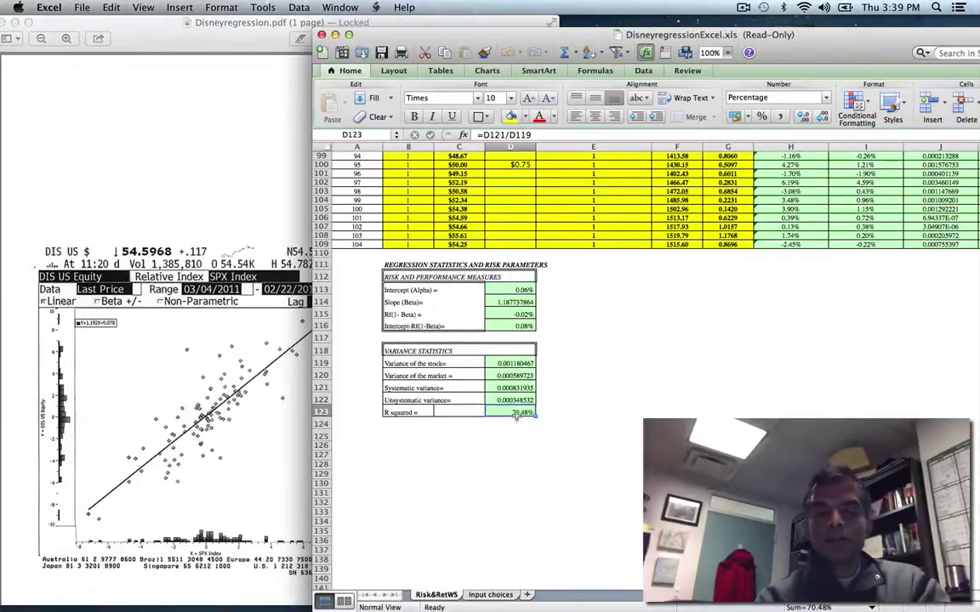
click(288, 464)
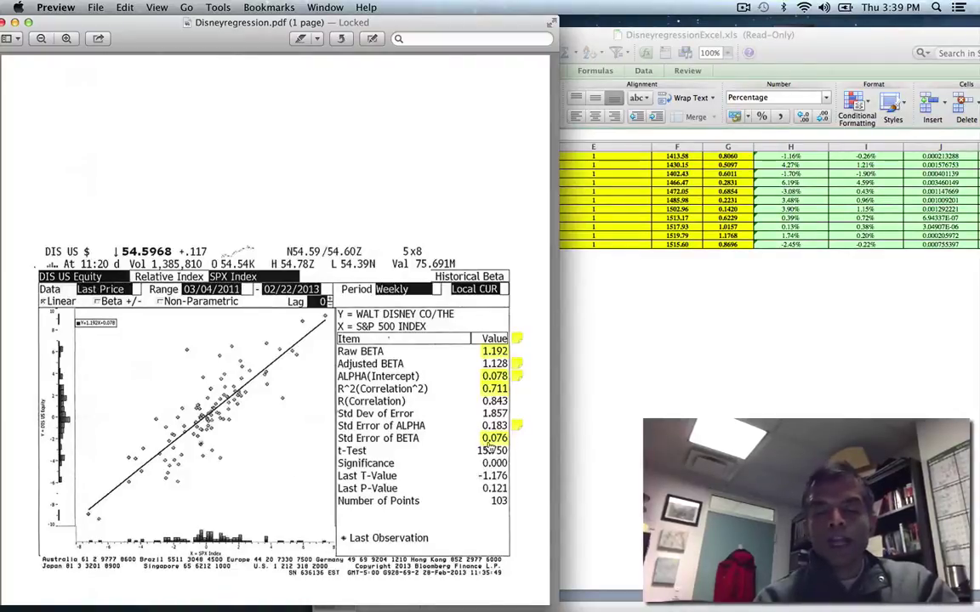
click(626, 463)
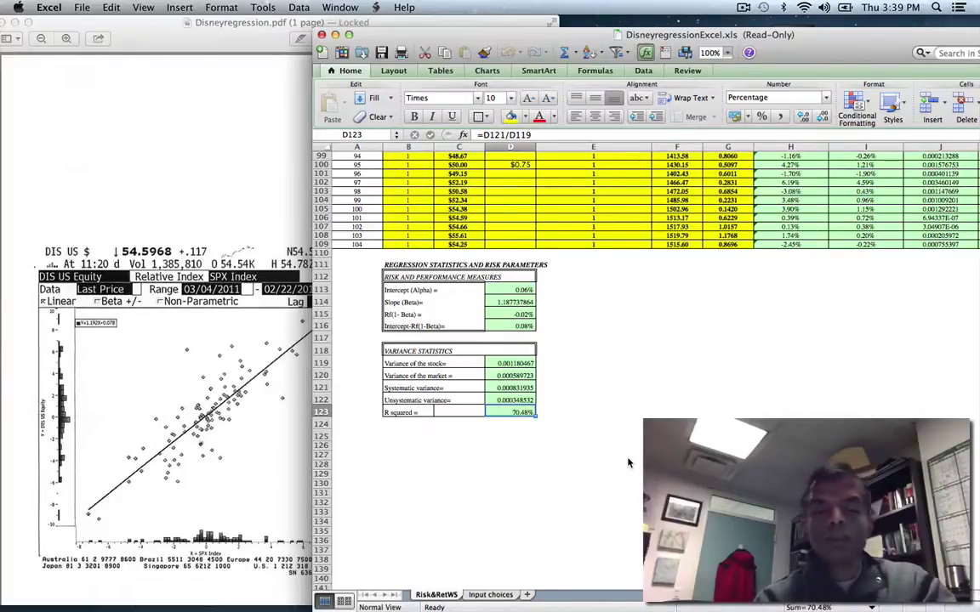
click(243, 393)
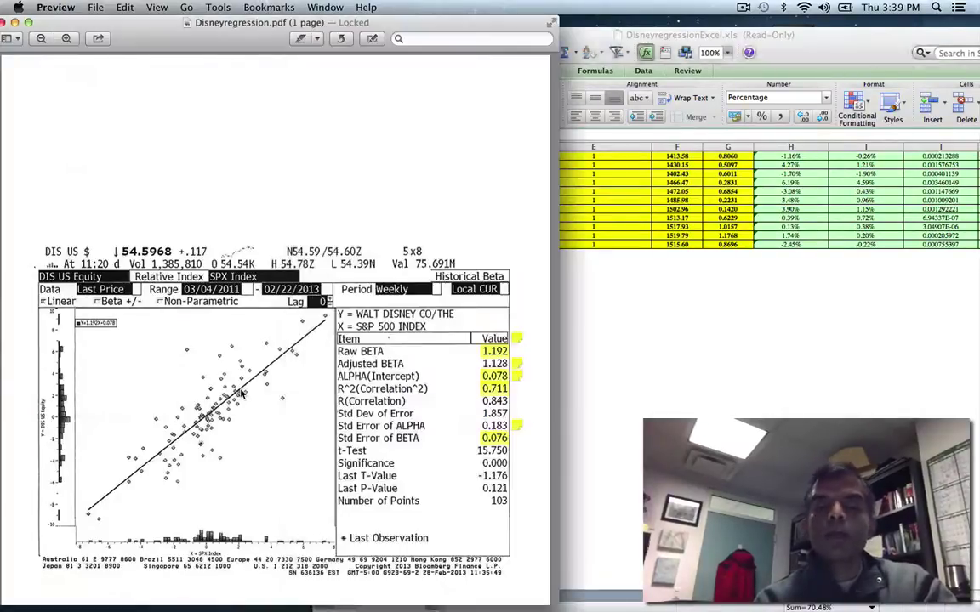
click(560, 411)
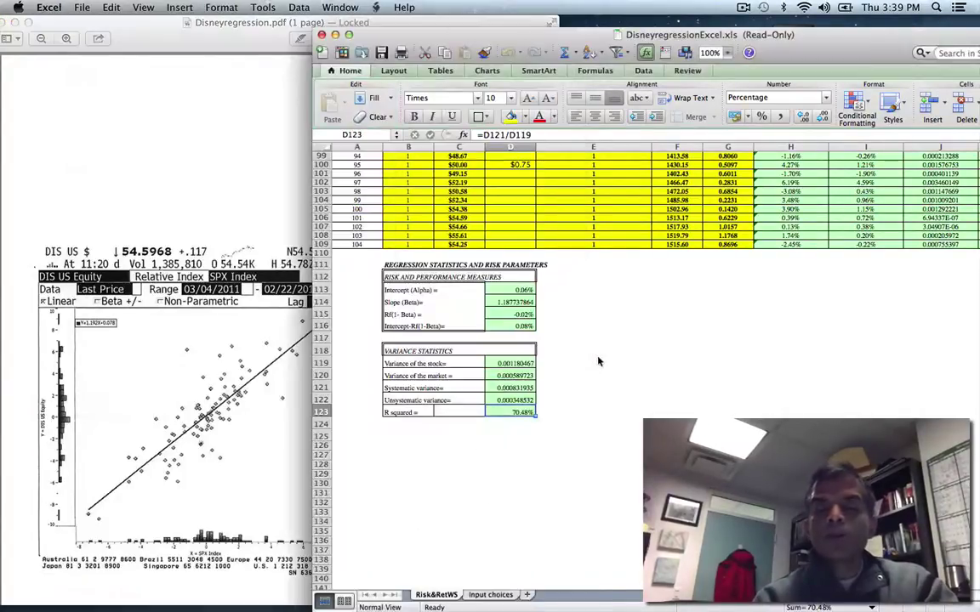
click(335, 36)
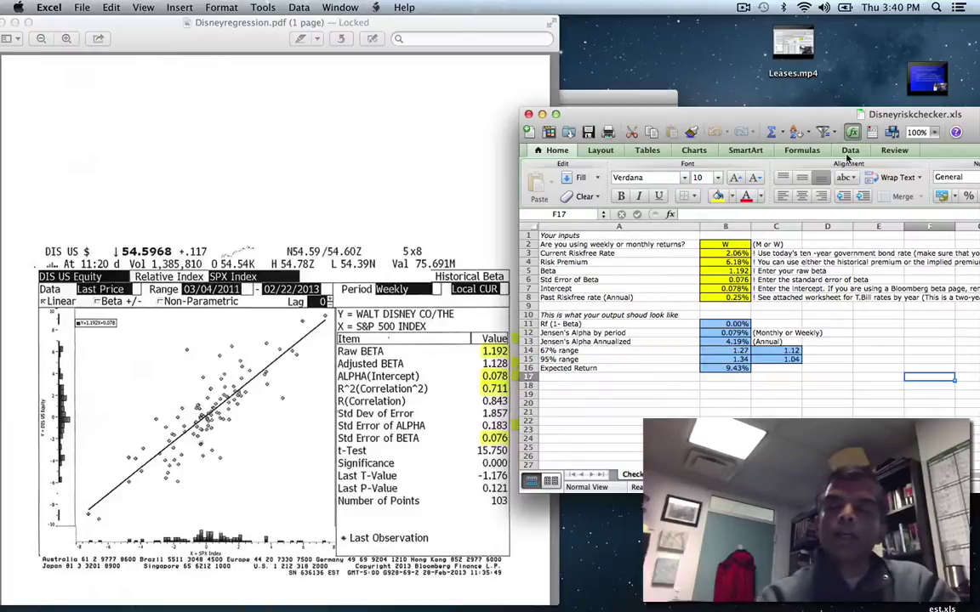
Reposition the Disneyriskchecker window and zoom the Check numbers sheet to 150%.
drag(830, 114, 602, 87)
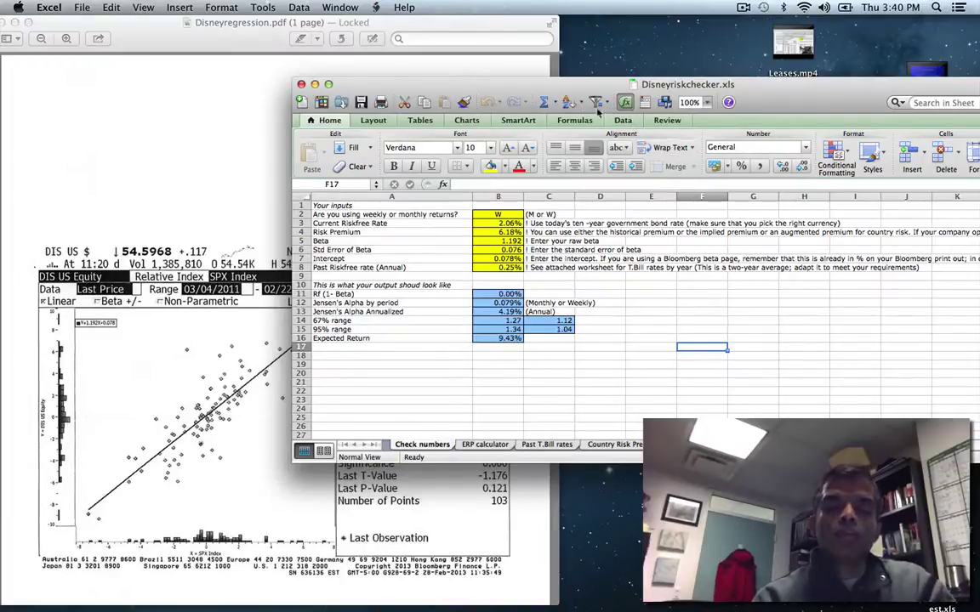
drag(513, 85, 757, 146)
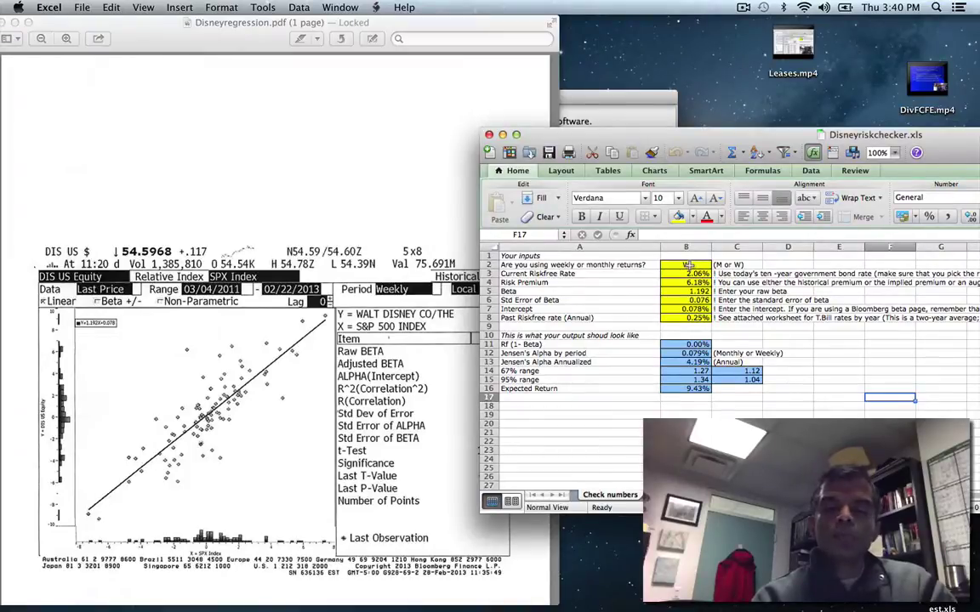
click(690, 265)
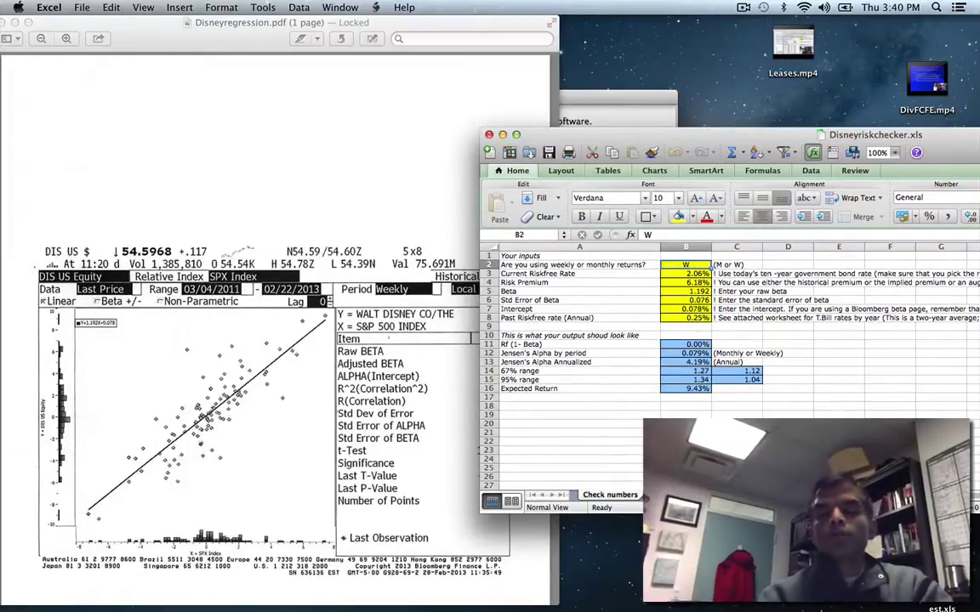
click(892, 153)
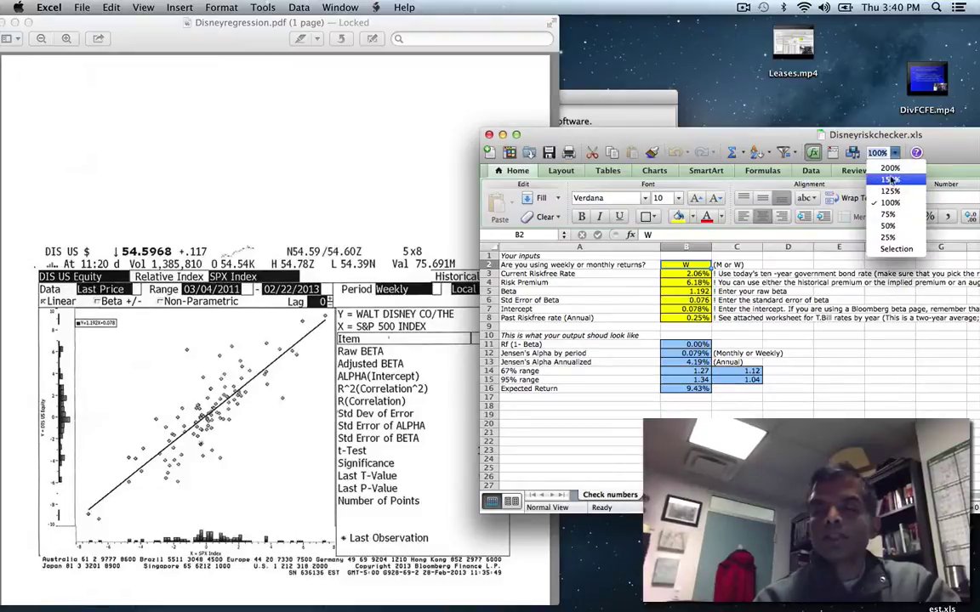
click(893, 180)
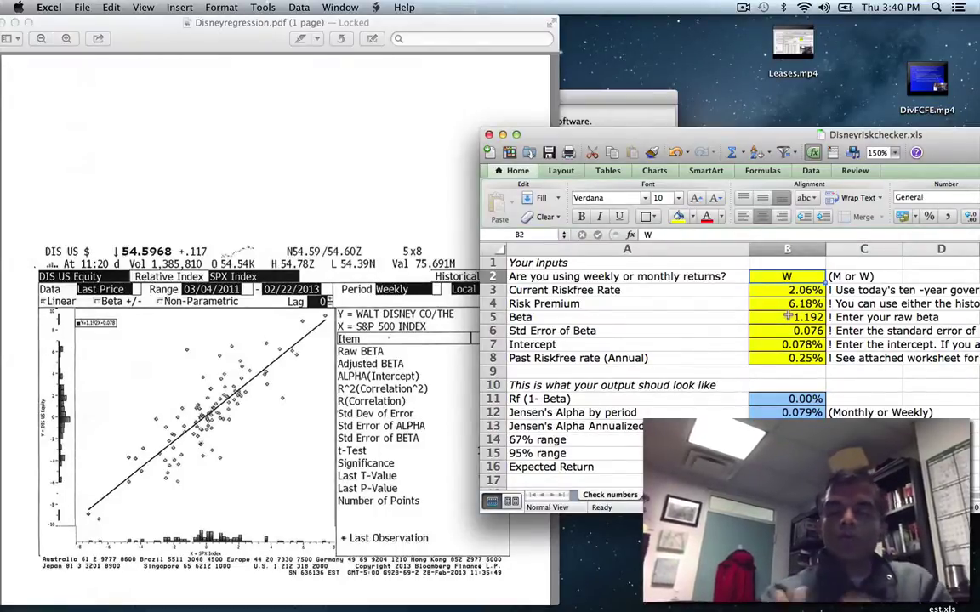
Review the 2.06% riskfree rate input and move the window to the top-left.
click(805, 290)
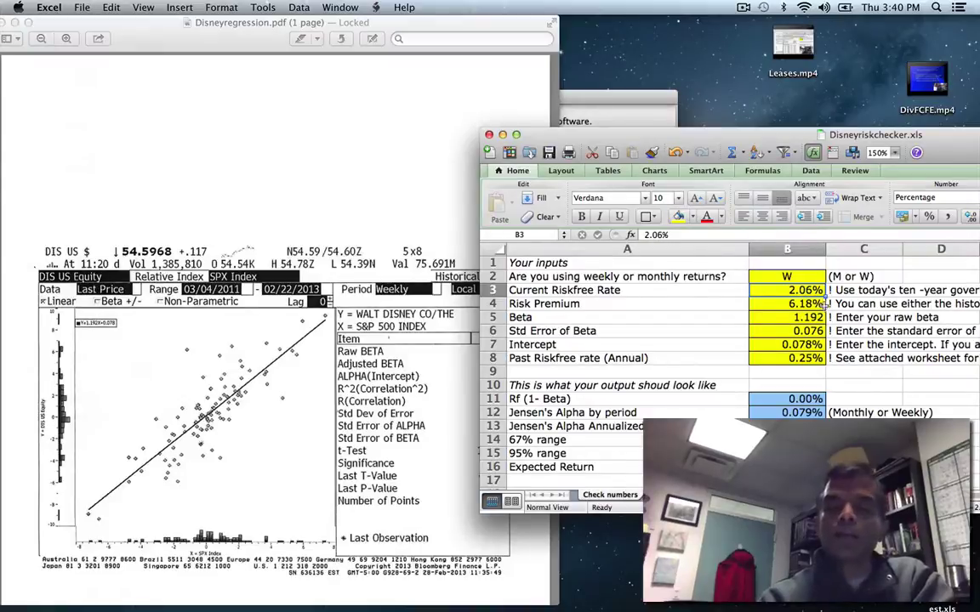
key(Return)
drag(938, 147, 606, 40)
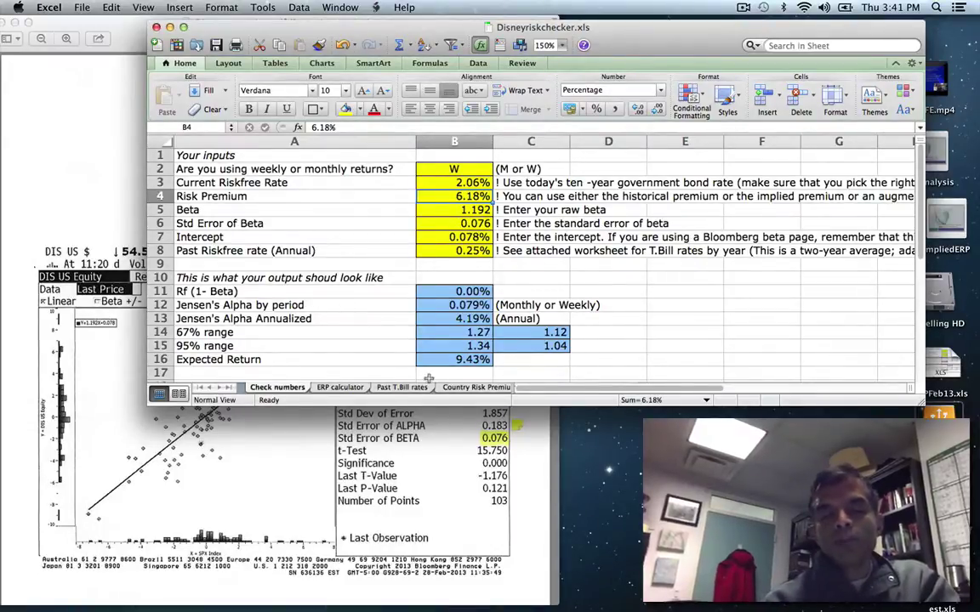
Open the ERP calculator sheet, make the window taller, and zoom to 150%.
click(349, 388)
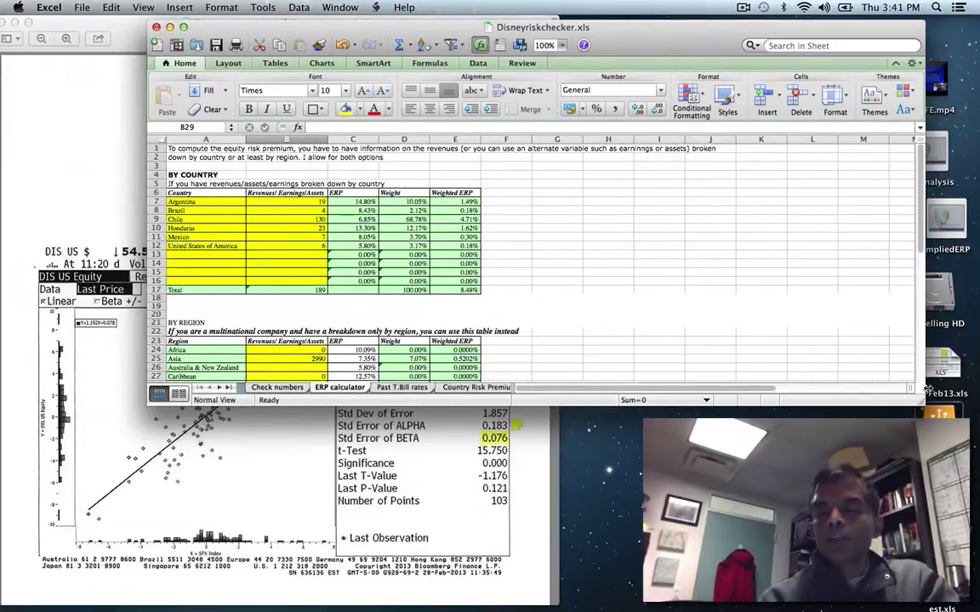
drag(391, 403, 393, 545)
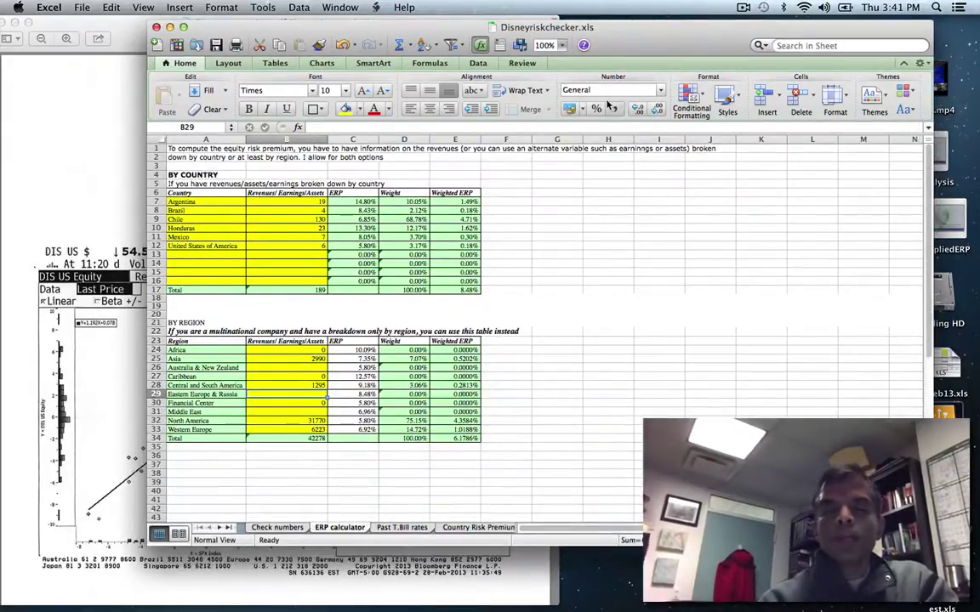
click(562, 48)
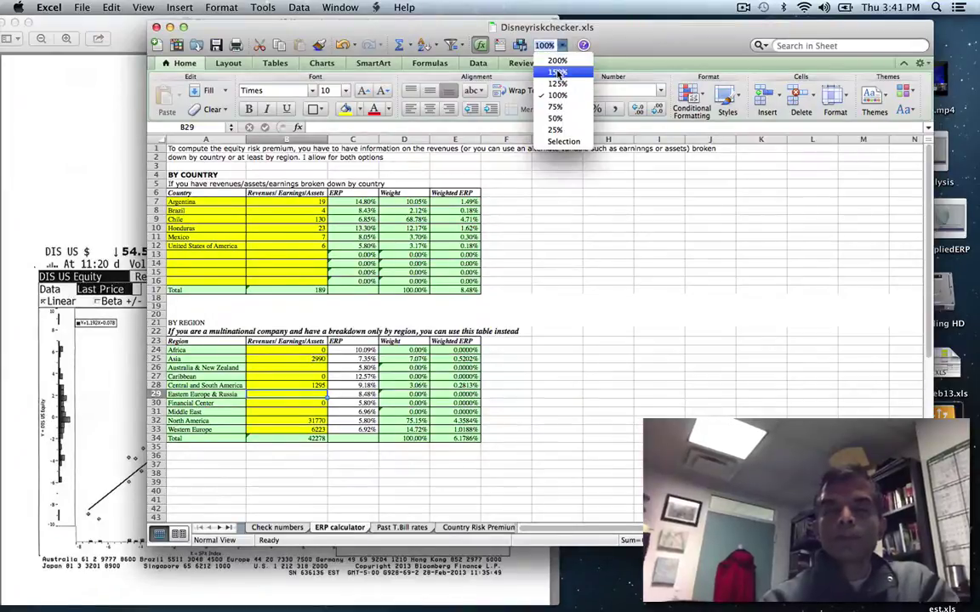
click(505, 66)
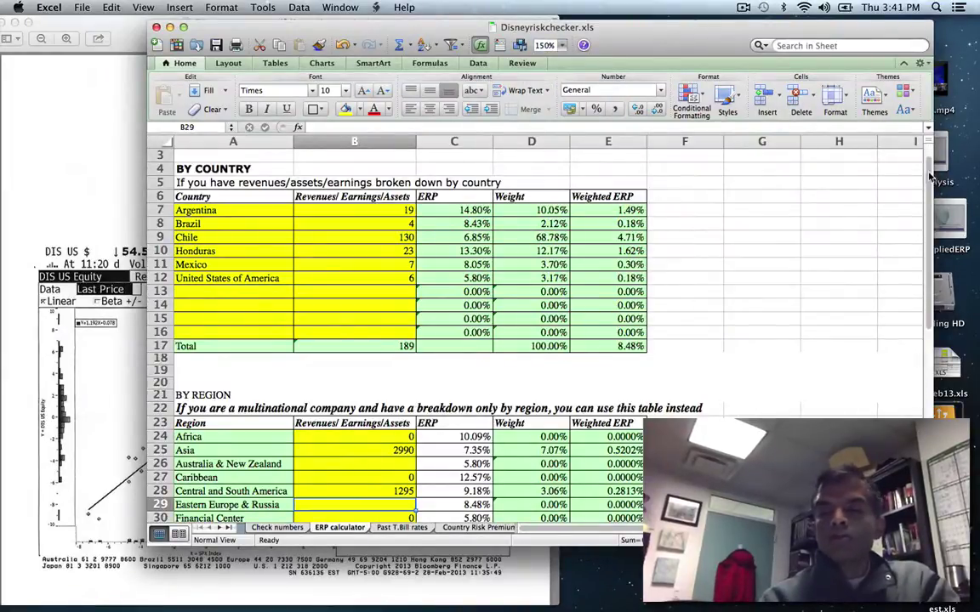
drag(927, 181, 930, 187)
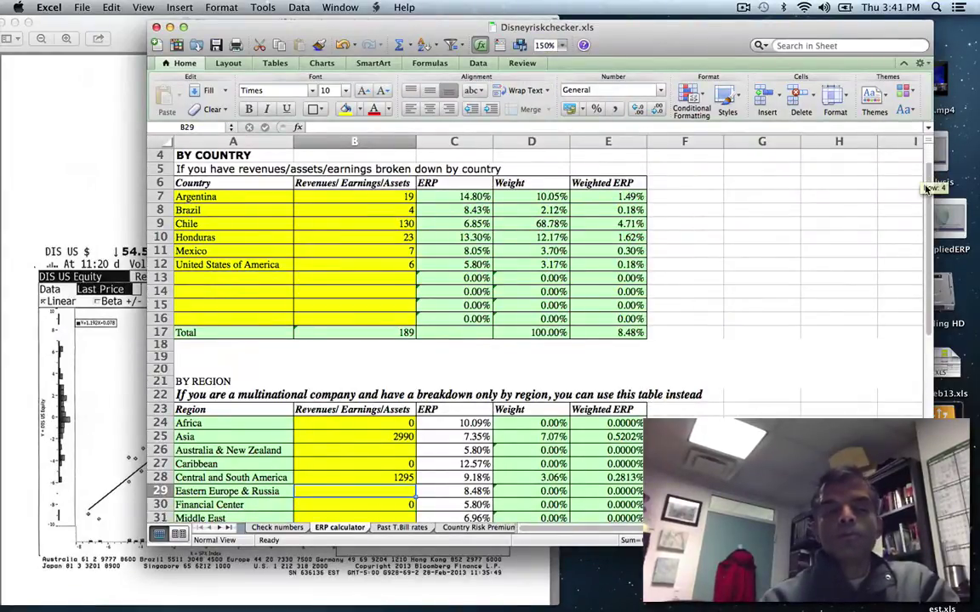
mouse_move(927, 187)
mouse_down()
mouse_move(929, 210)
mouse_move(929, 193)
mouse_up()
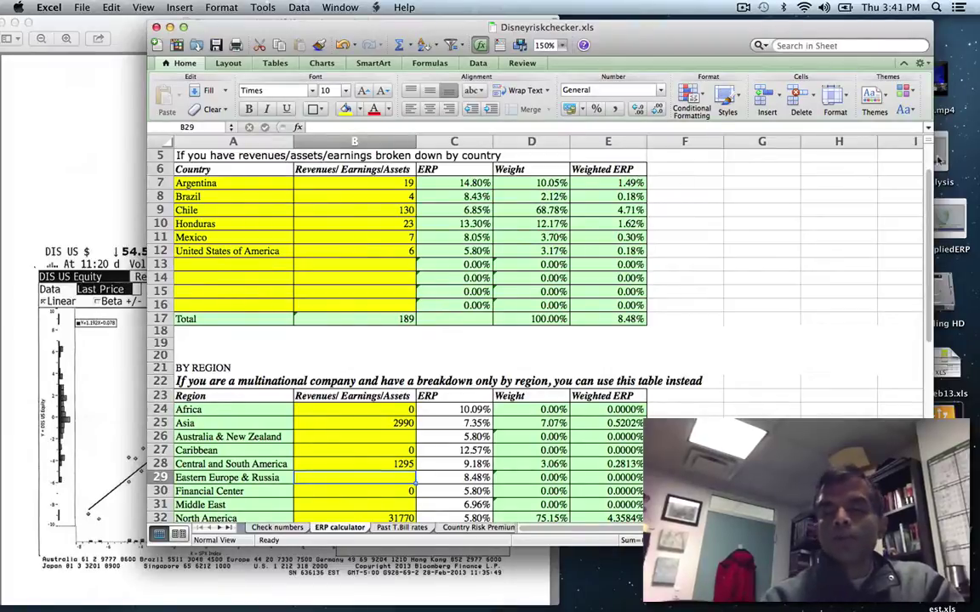
scroll(902, 177, up, 2)
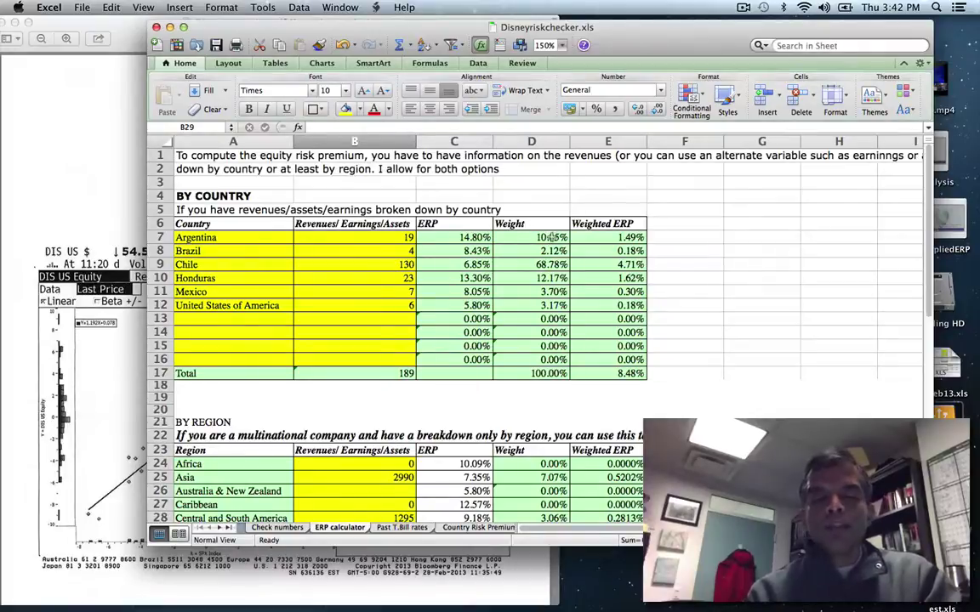
Inspect Argentina's ERP lookup formula, then bold the BY REGION heading in A21.
click(450, 237)
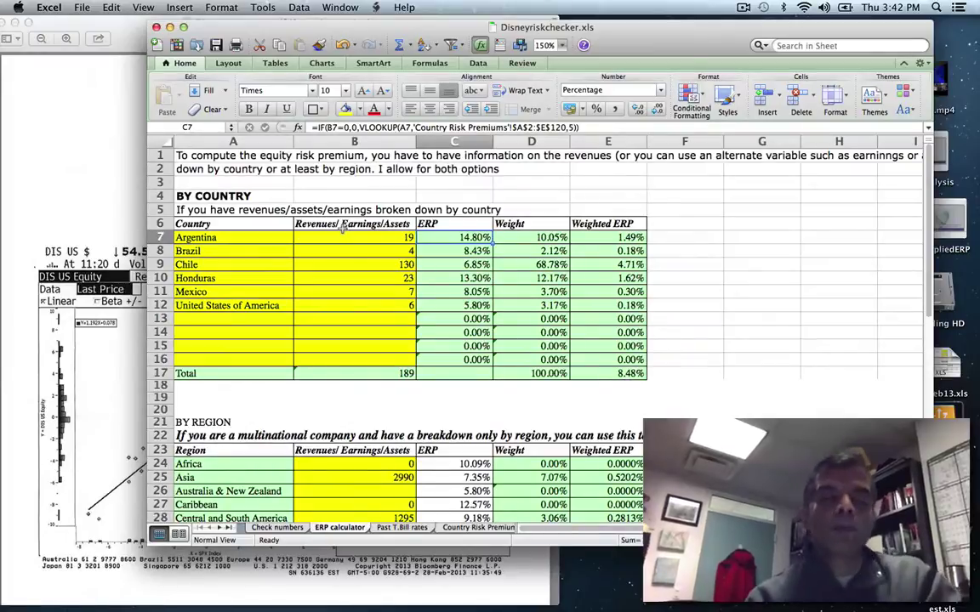
click(227, 422)
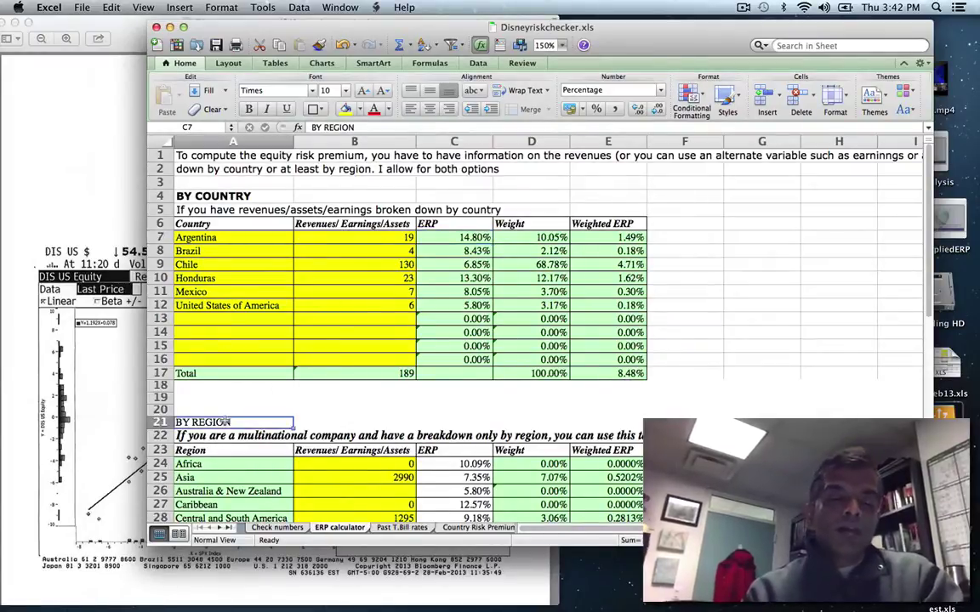
click(248, 109)
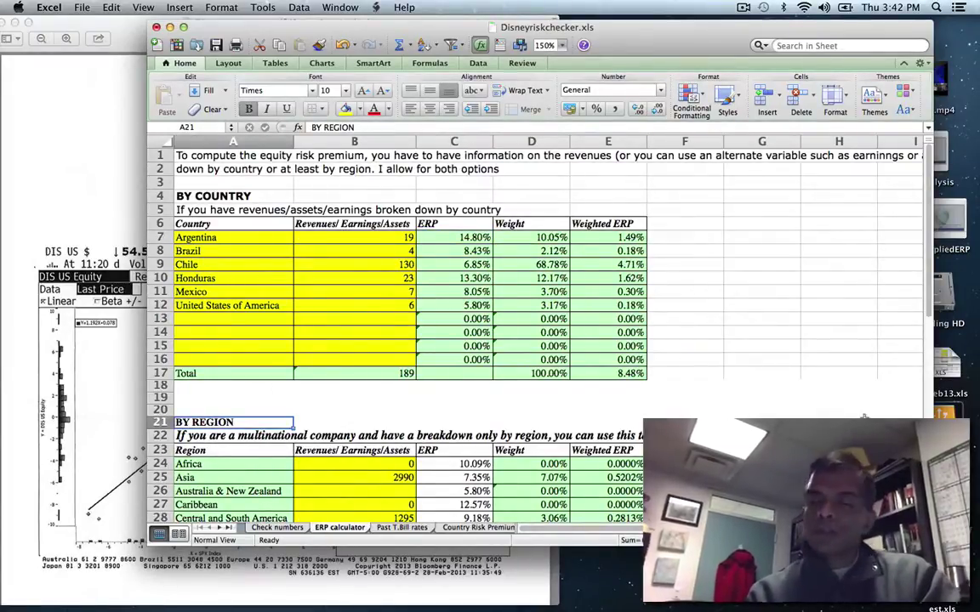
Scroll down to reveal the full BY REGION table.
scroll(930, 304, down, 5)
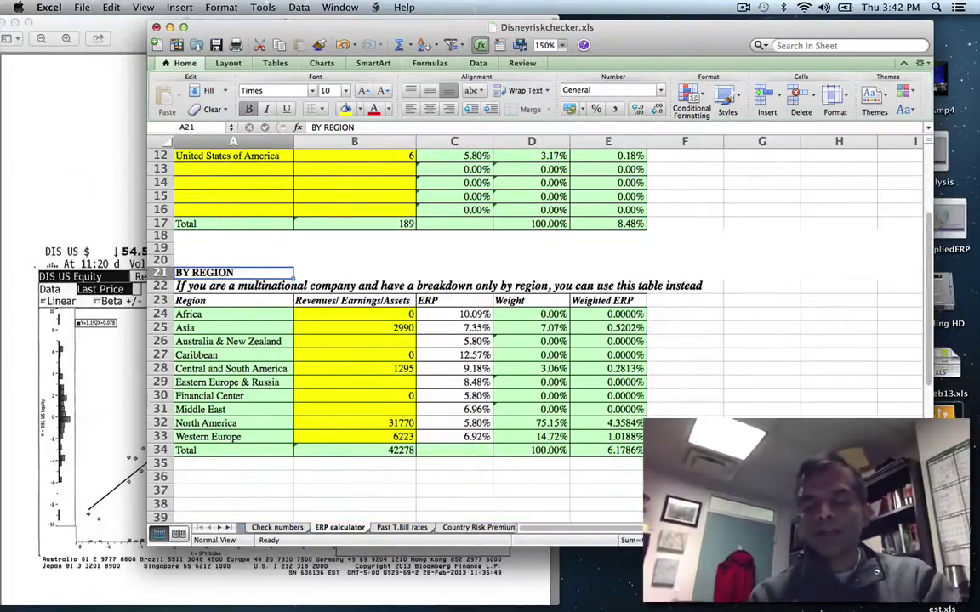
mouse_move(783, 607)
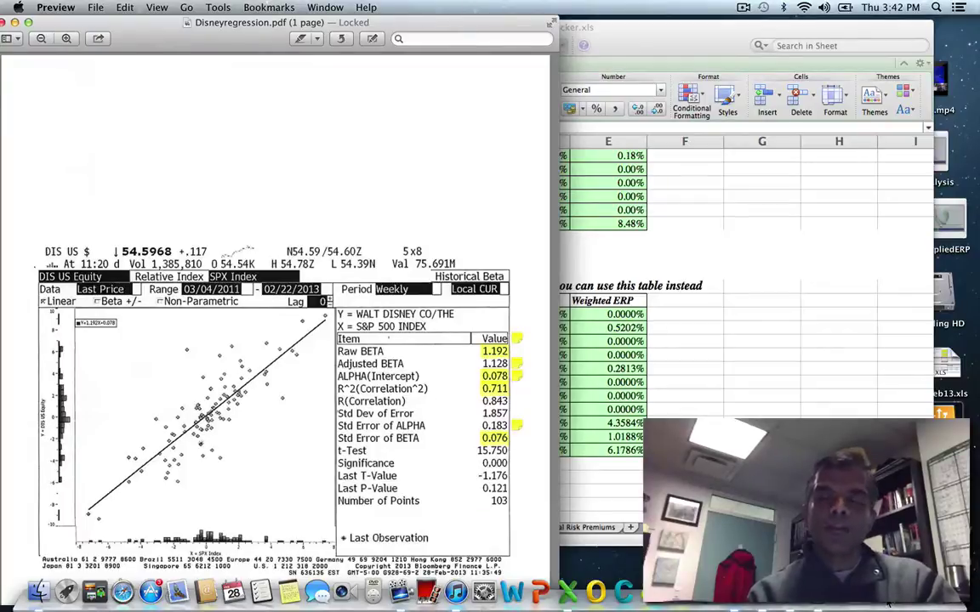
Read the regional revenues on the annual report's page 81, then return to the BY REGION table.
click(888, 603)
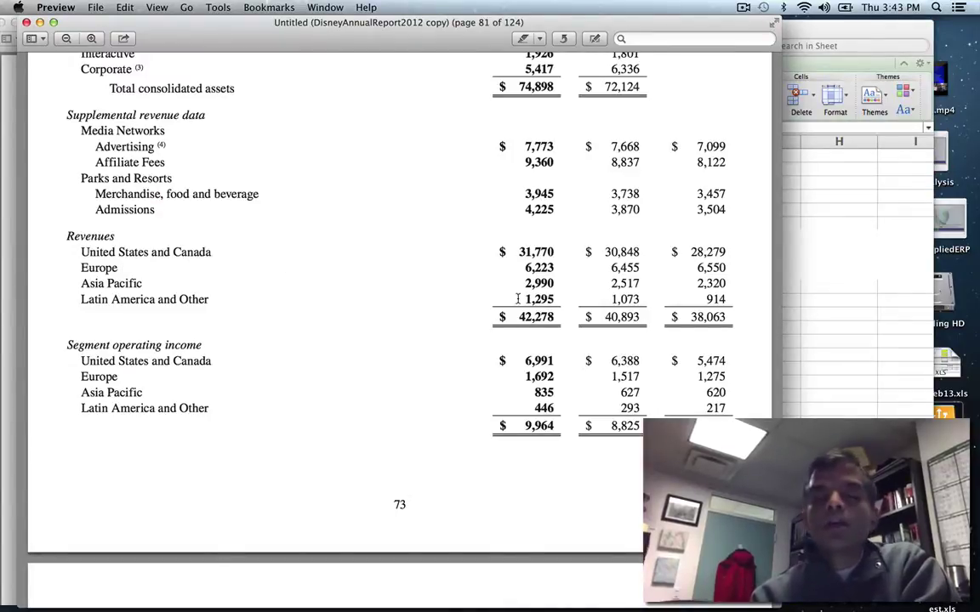
click(809, 325)
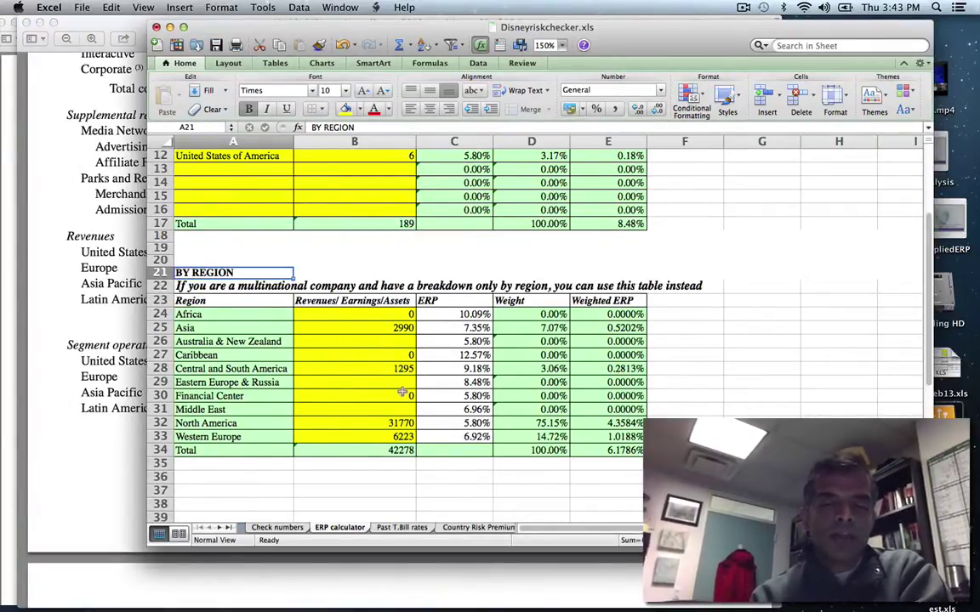
Check the SUM formulas in B34, D34 and E34, then go to the Check numbers sheet.
click(403, 452)
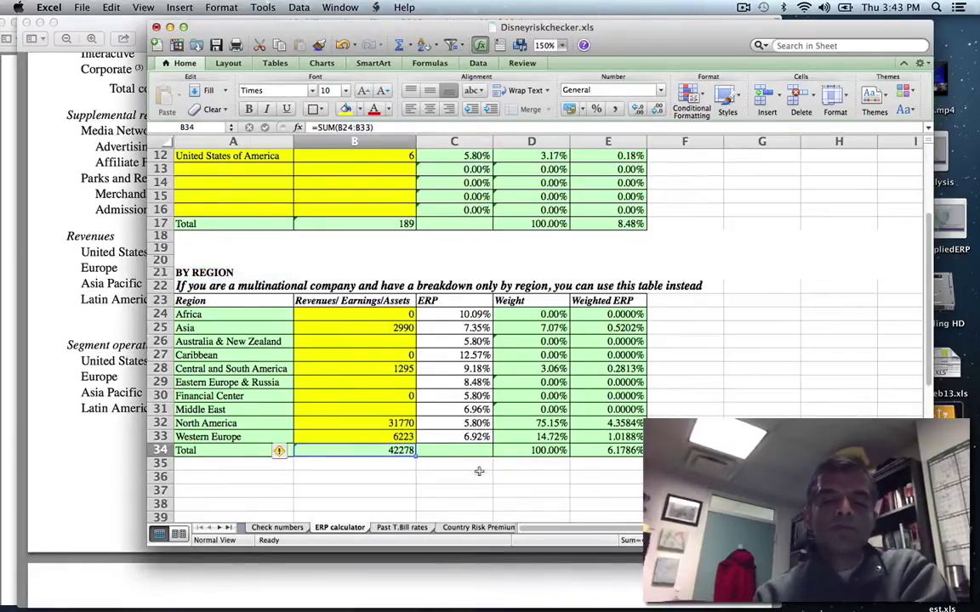
click(531, 450)
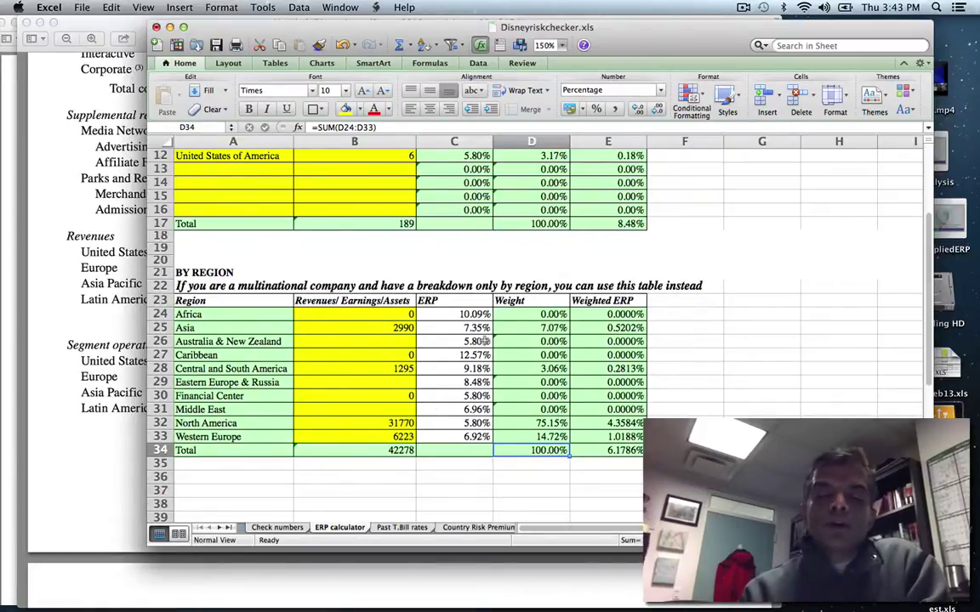
click(601, 452)
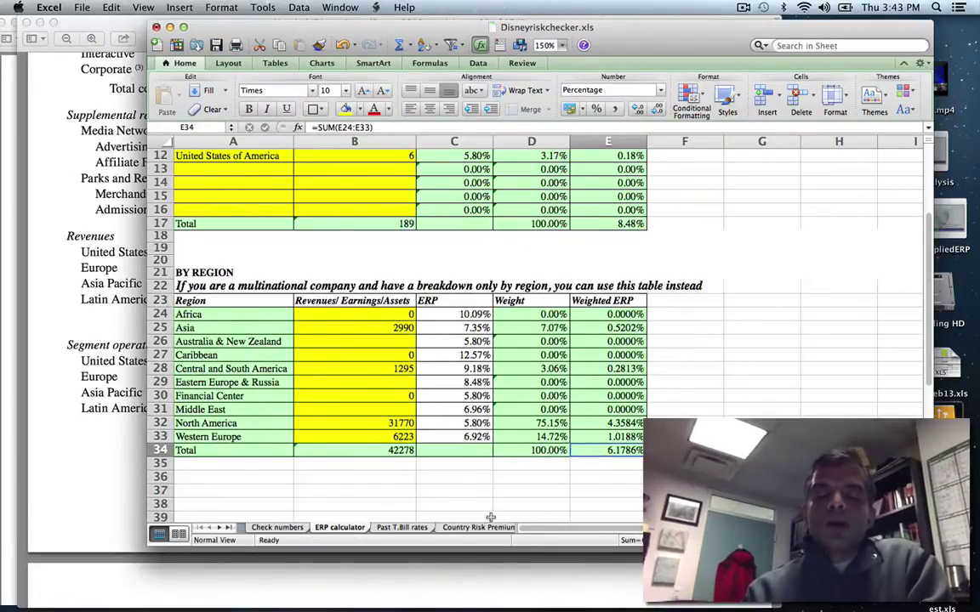
click(287, 528)
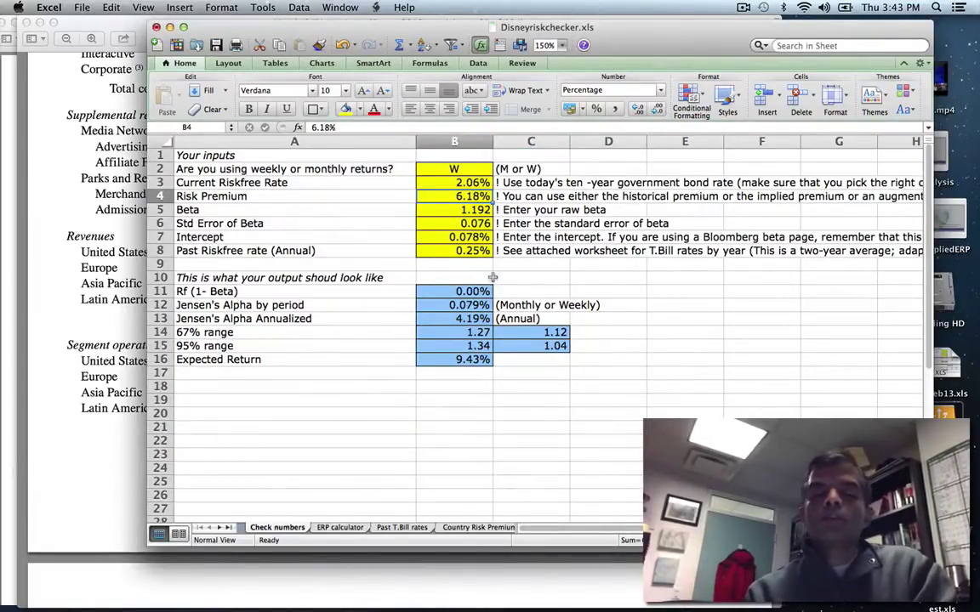
Minimize the annual report, shrink the regression PDF, and place the risk checker window beside it.
click(34, 26)
click(40, 23)
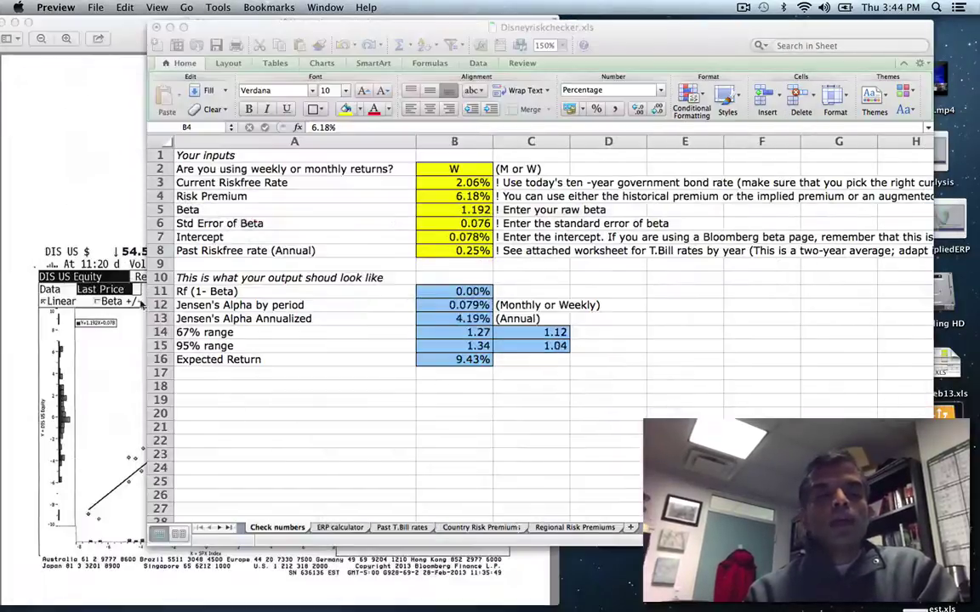
click(579, 51)
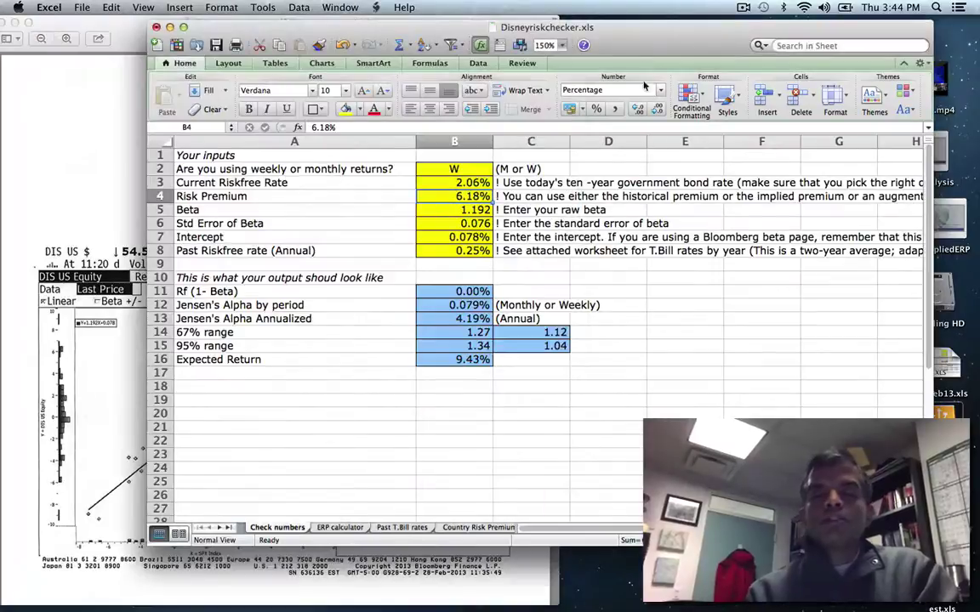
drag(570, 34, 737, 56)
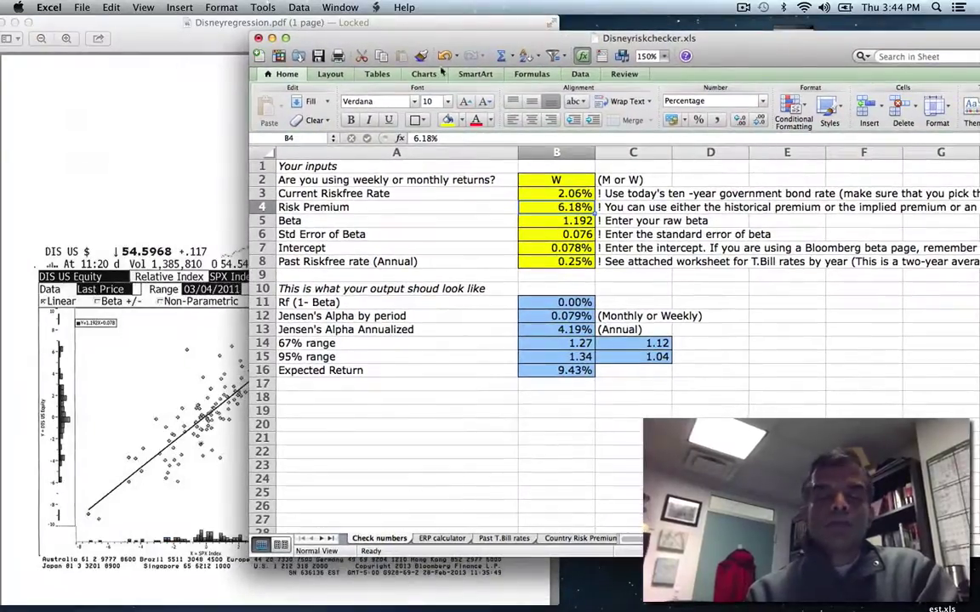
click(147, 139)
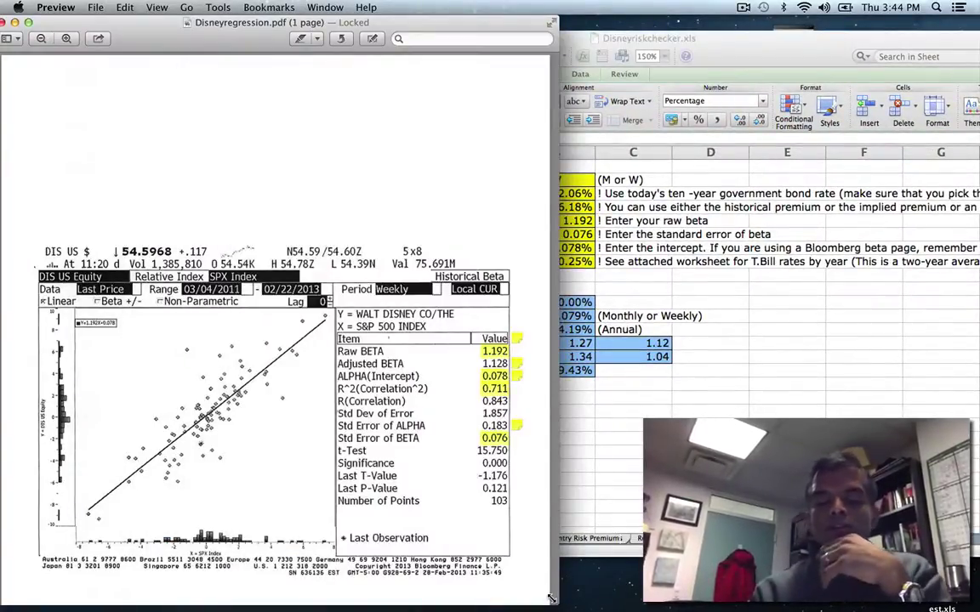
drag(552, 602, 451, 574)
click(677, 37)
drag(677, 37, 876, 40)
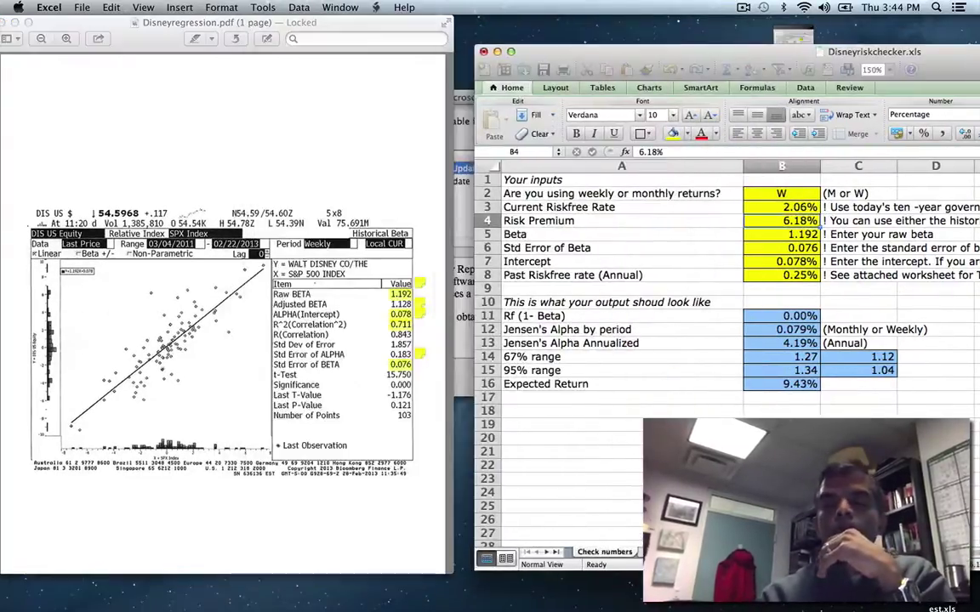
click(332, 202)
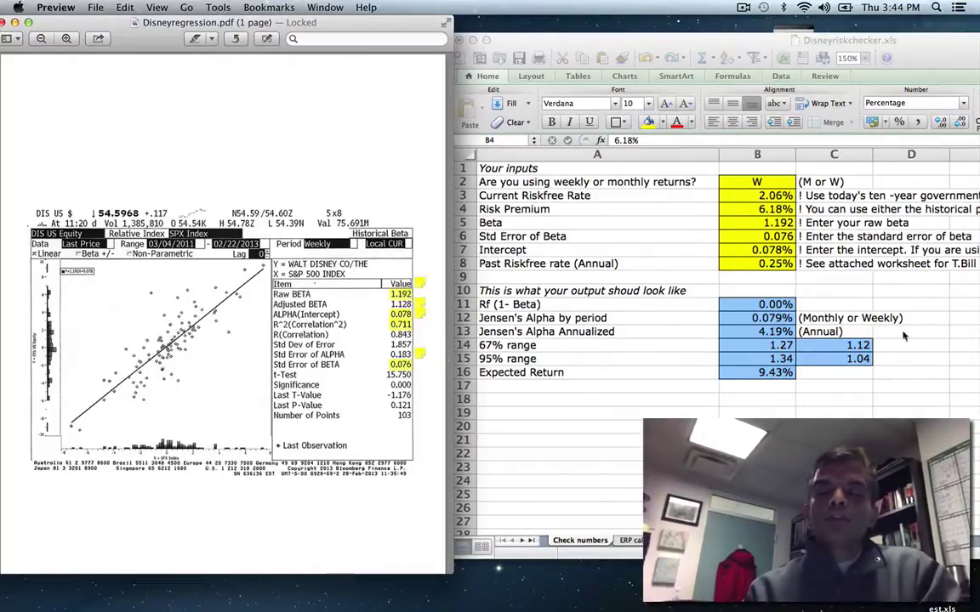
Change the current riskfree rate in B3 to 2.0%.
click(759, 181)
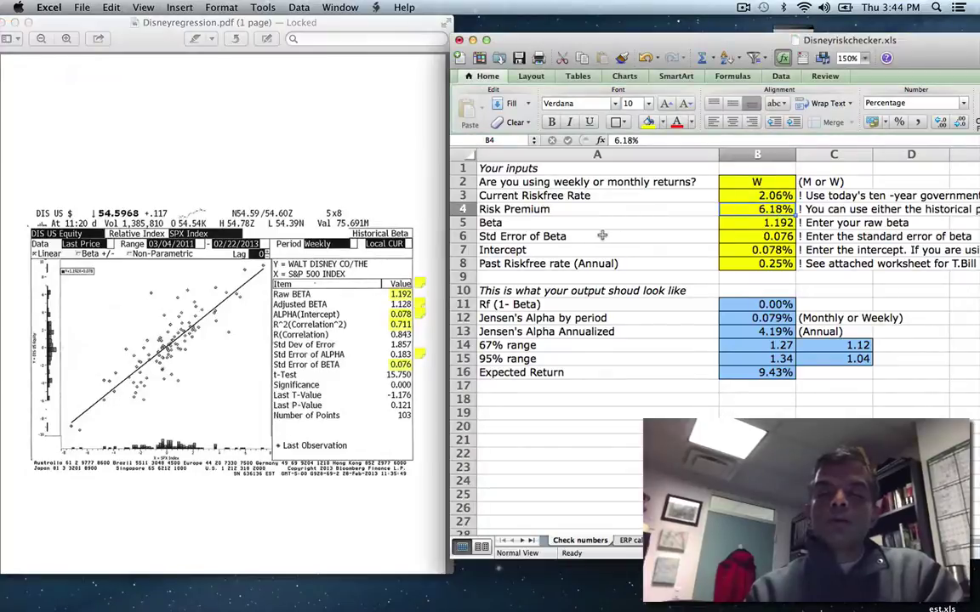
click(757, 182)
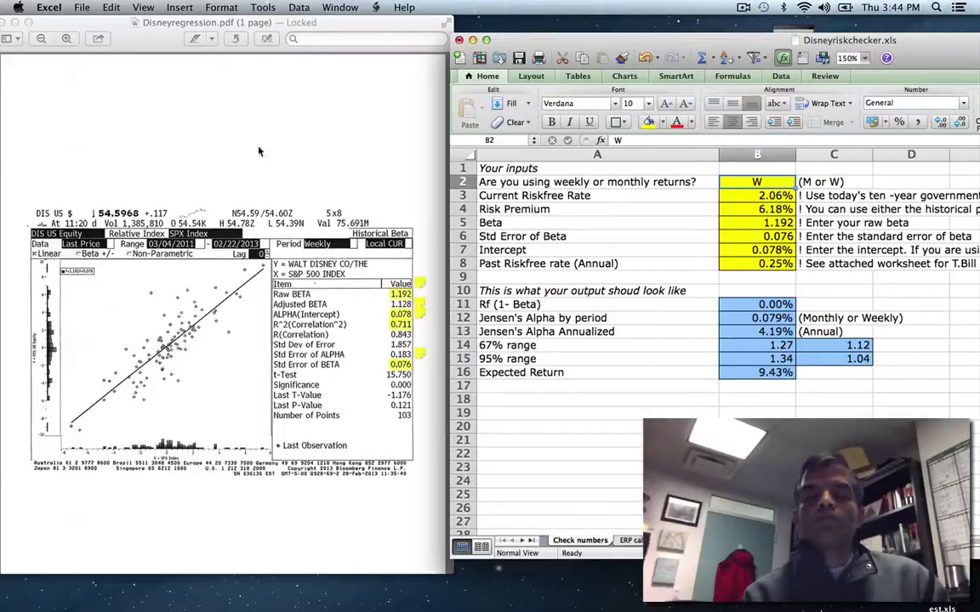
click(754, 196)
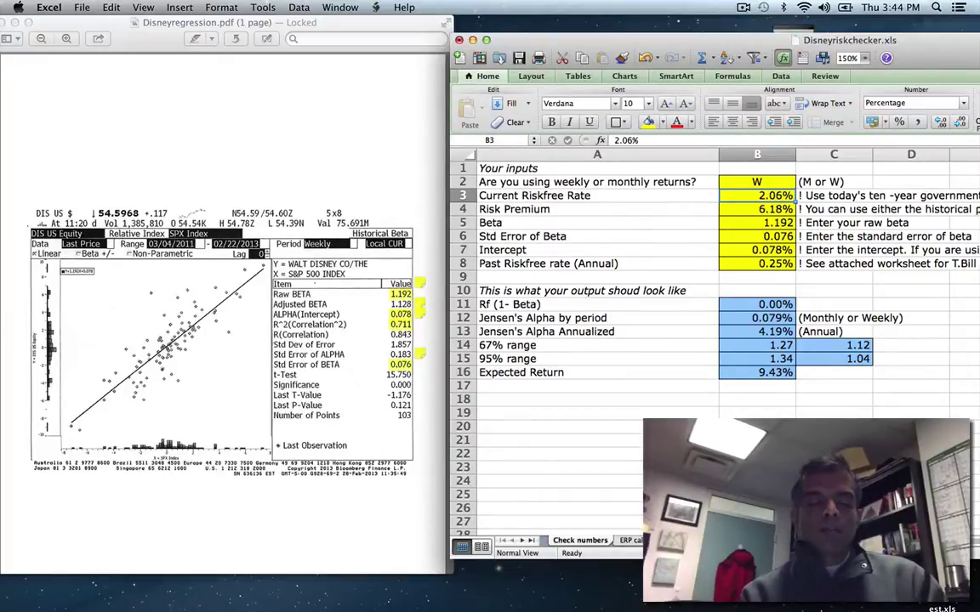
text(2.0)
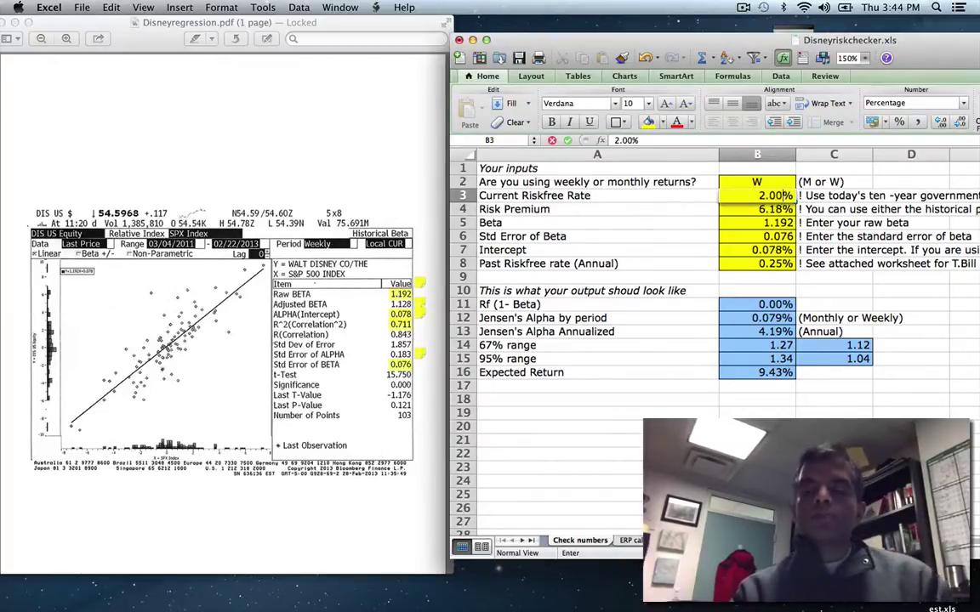
key(Return)
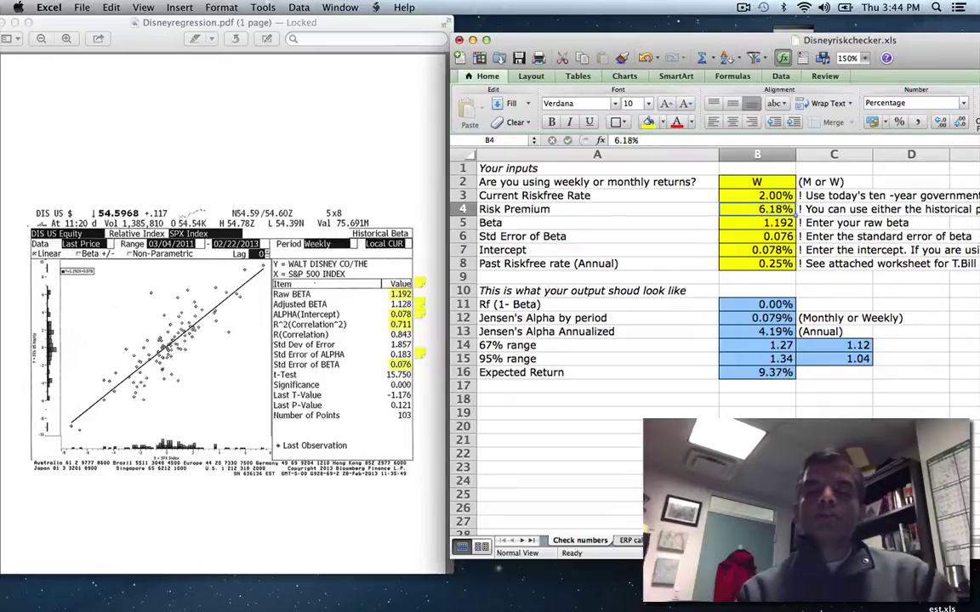
Review the beta, its standard error, the intercept and the past riskfree rate inputs.
click(776, 219)
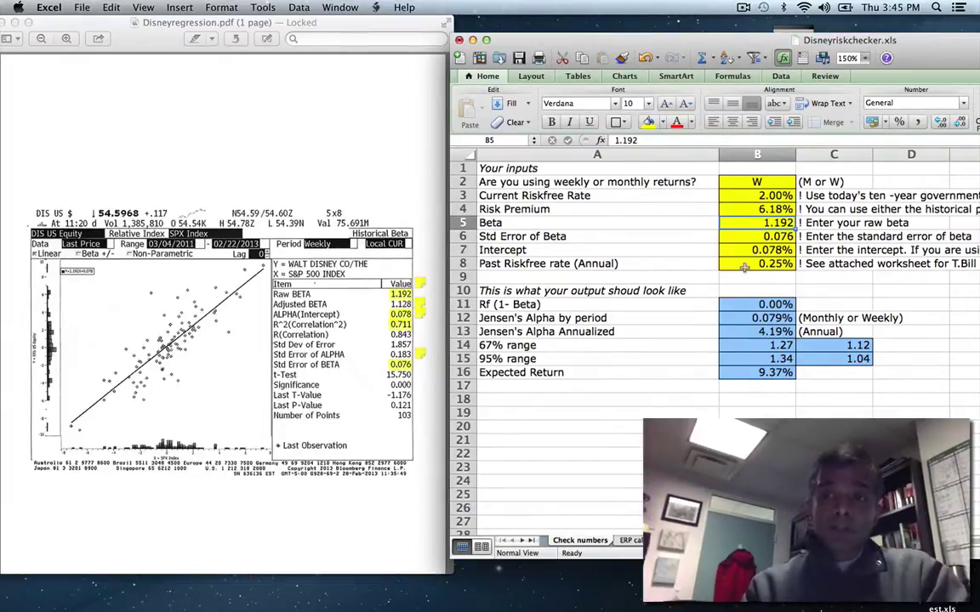
right_click(777, 239)
key(Escape)
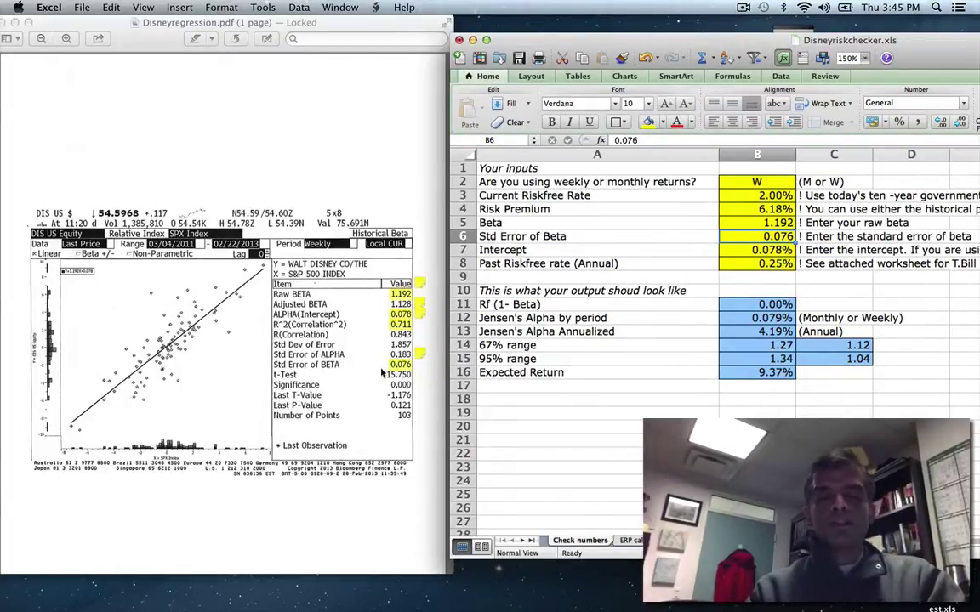
key(Down)
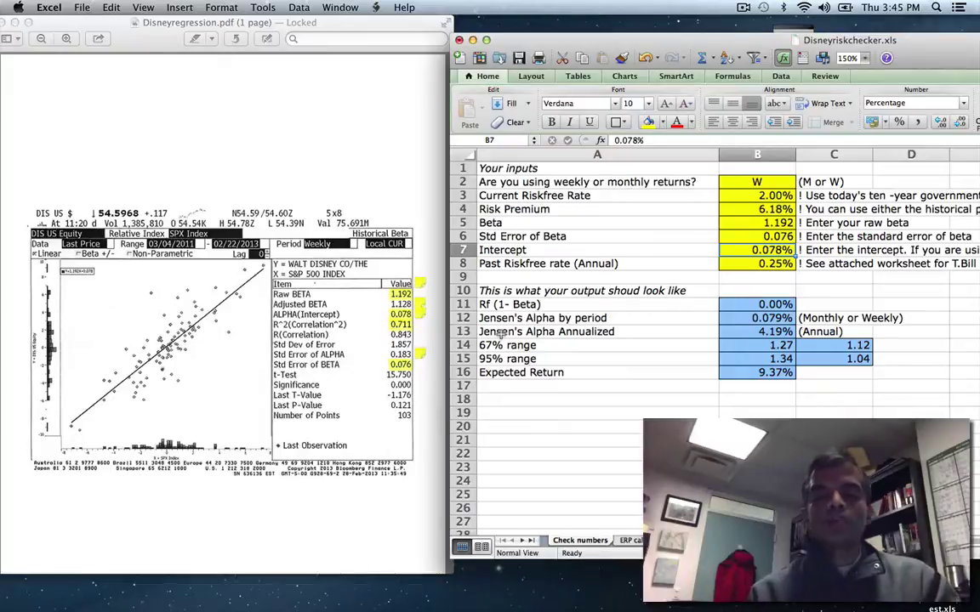
click(750, 268)
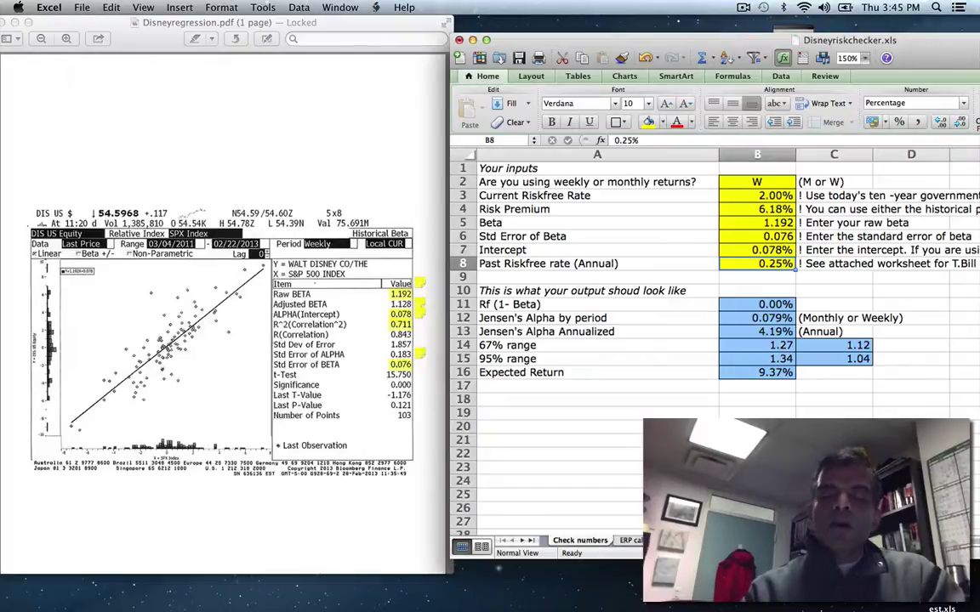
Check the currency riskfree rates sheet, then return to the Check numbers sheet with Disney's Jensen's alpha.
key(ctrl+Page_Down)
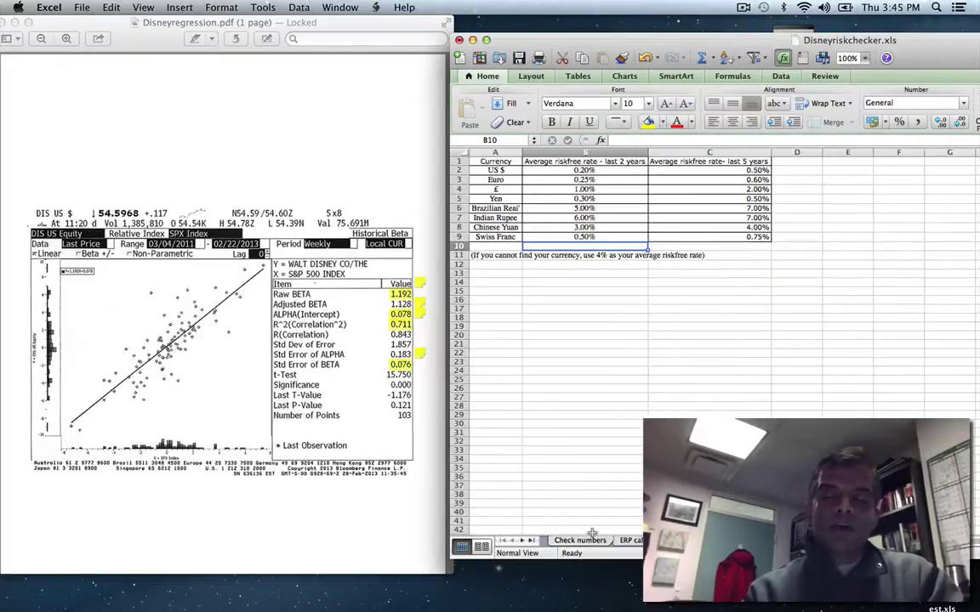
key(ctrl+Page_Up)
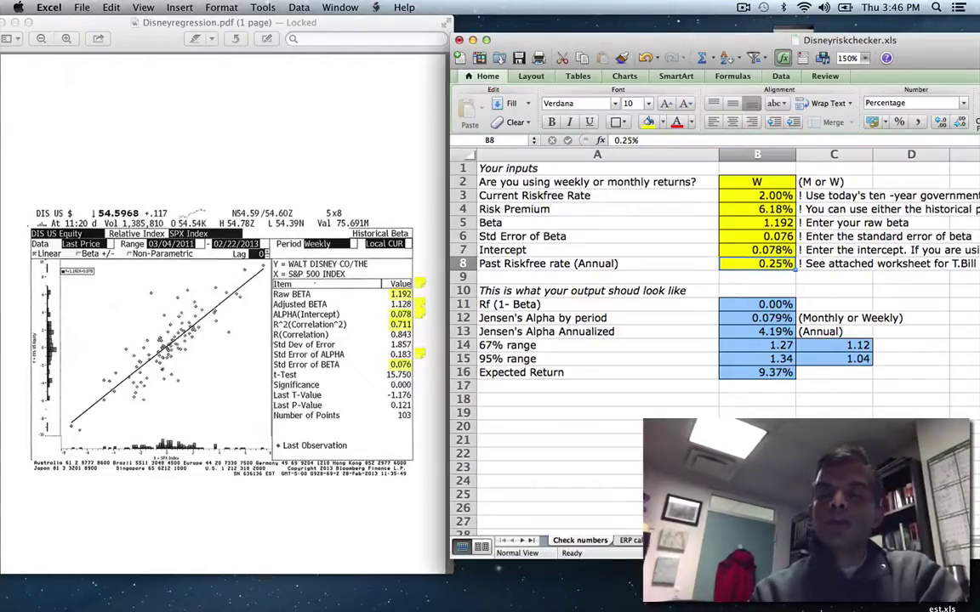
click(763, 182)
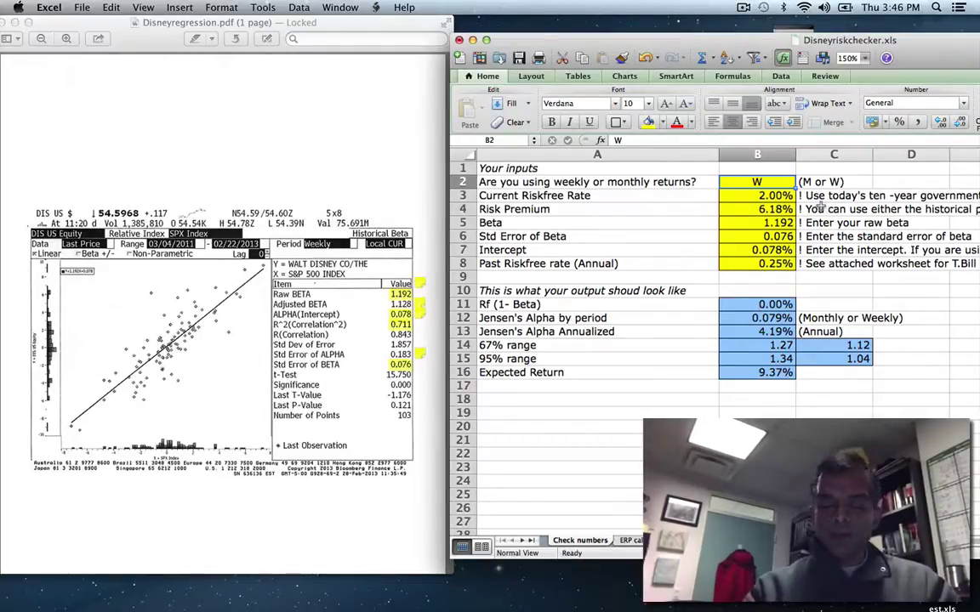
text(M)
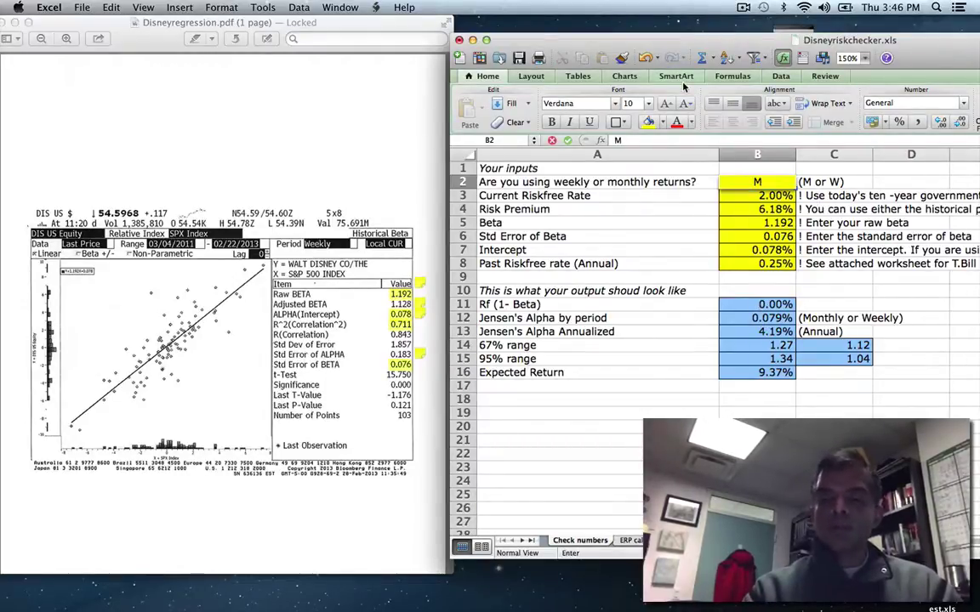
key(Return)
click(752, 183)
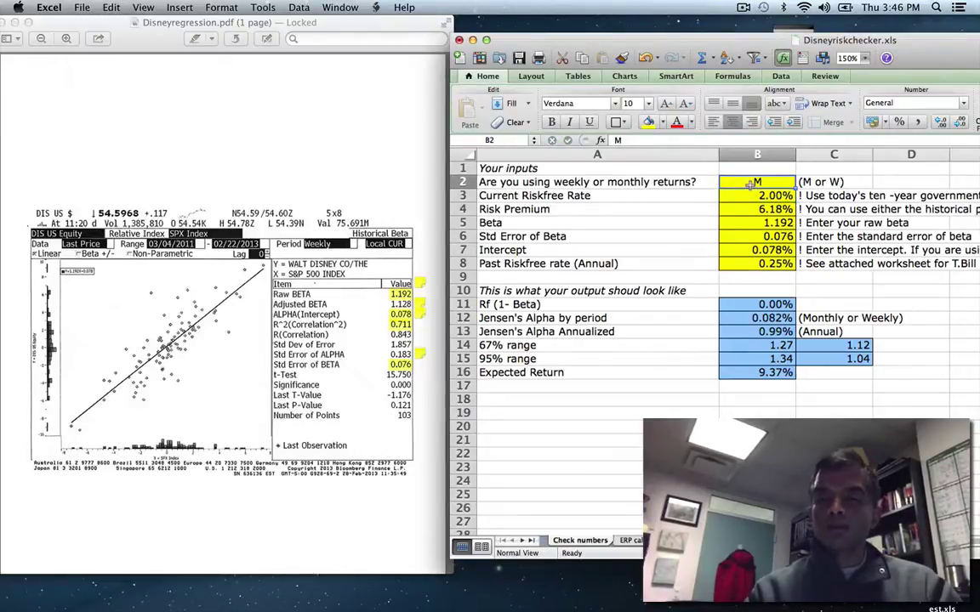
key(BackSpace)
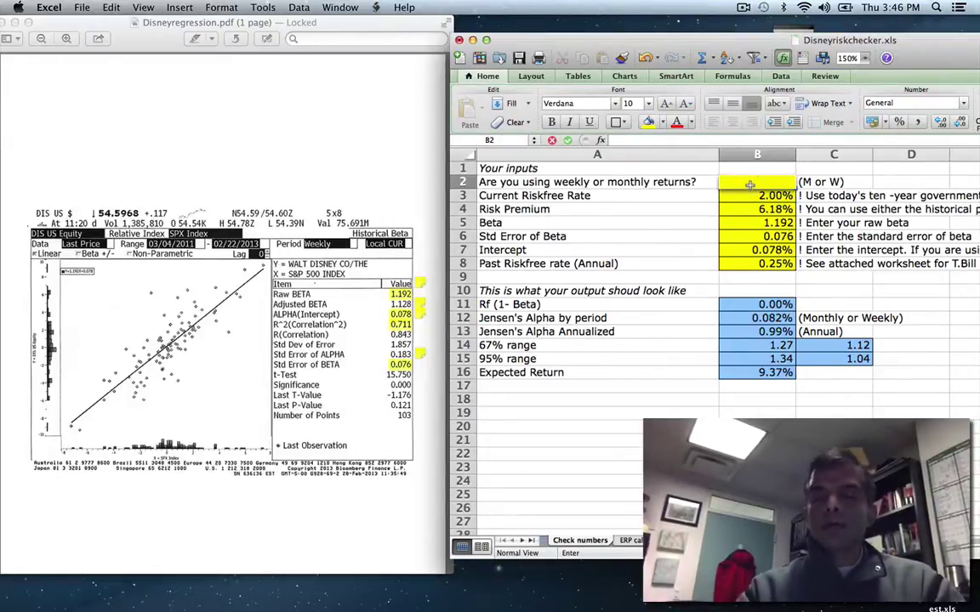
text(W)
key(Return)
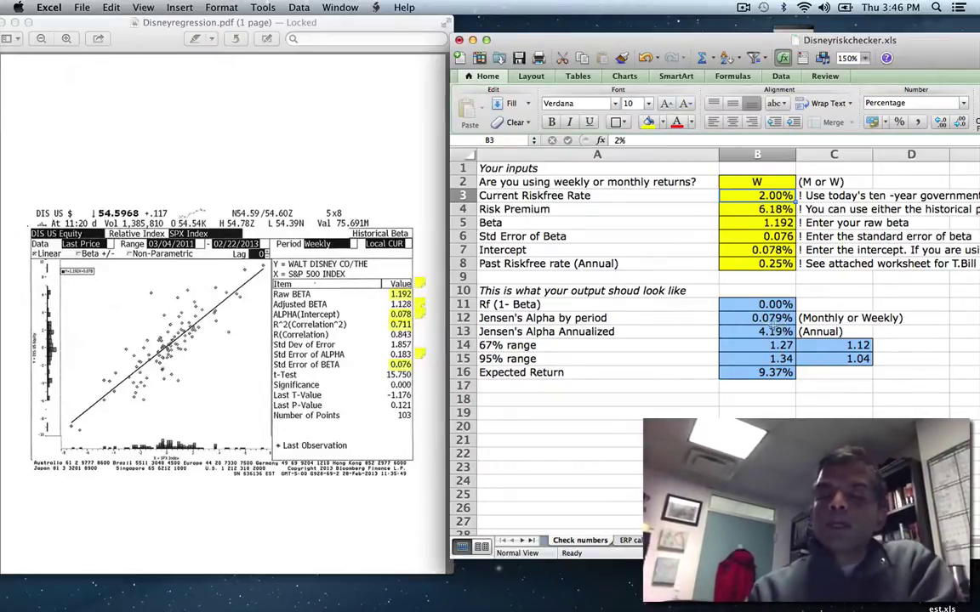
click(758, 303)
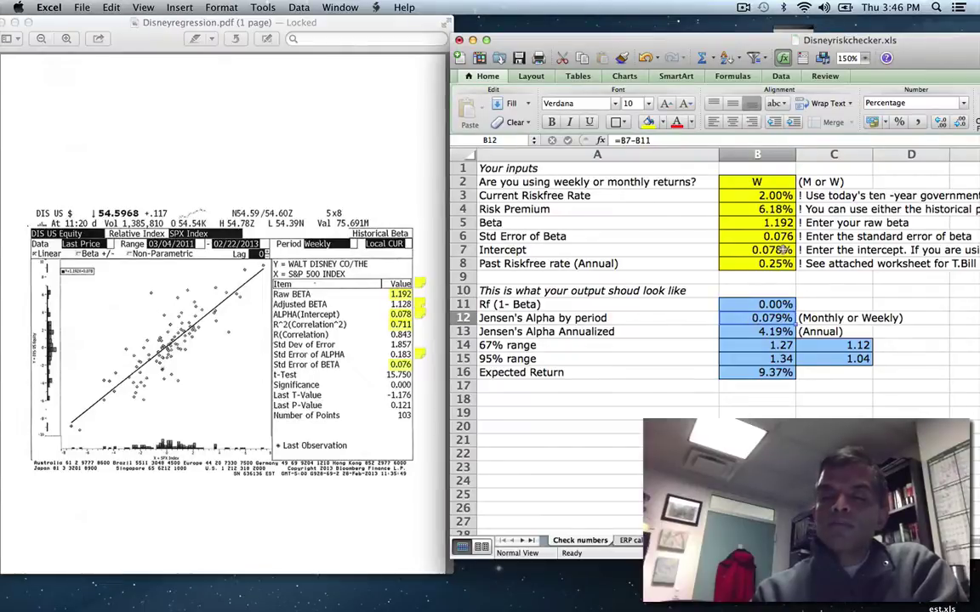
click(778, 252)
click(770, 304)
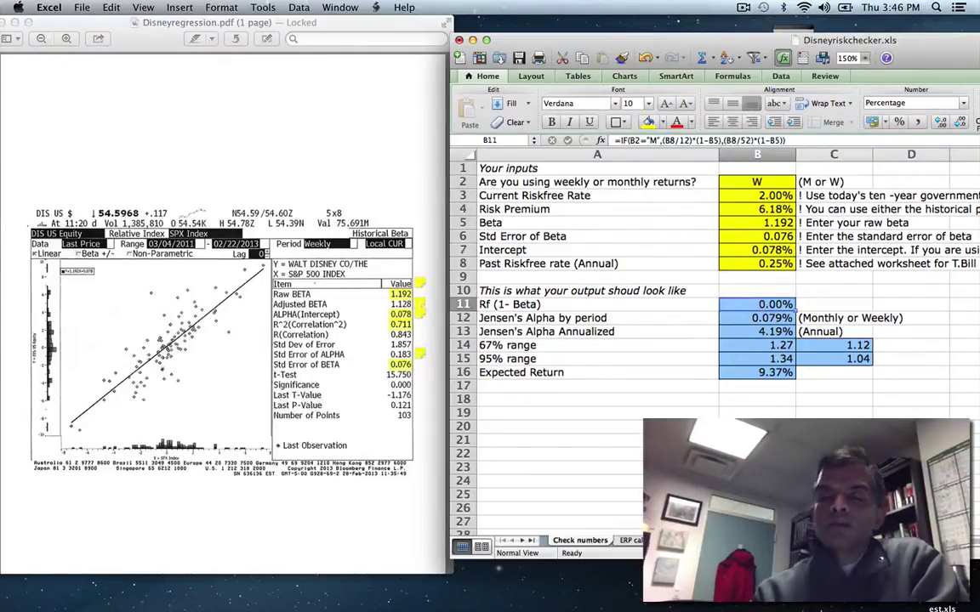
key(Down)
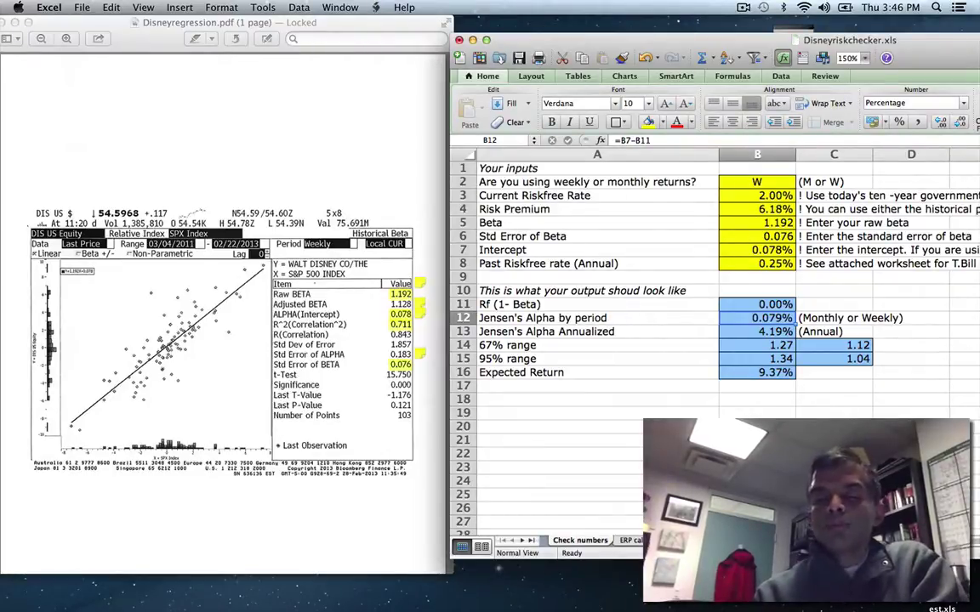
key(Down)
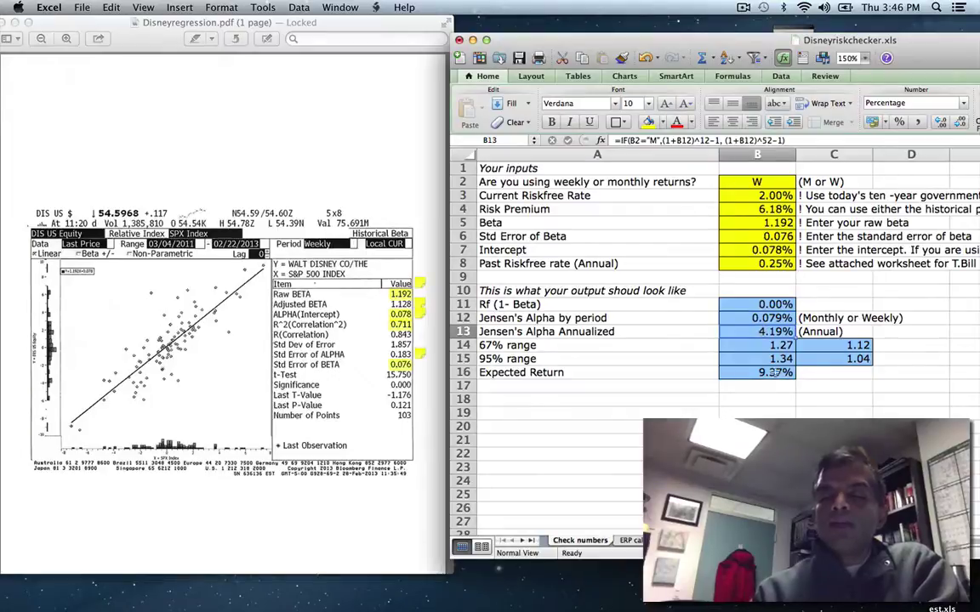
key(Up)
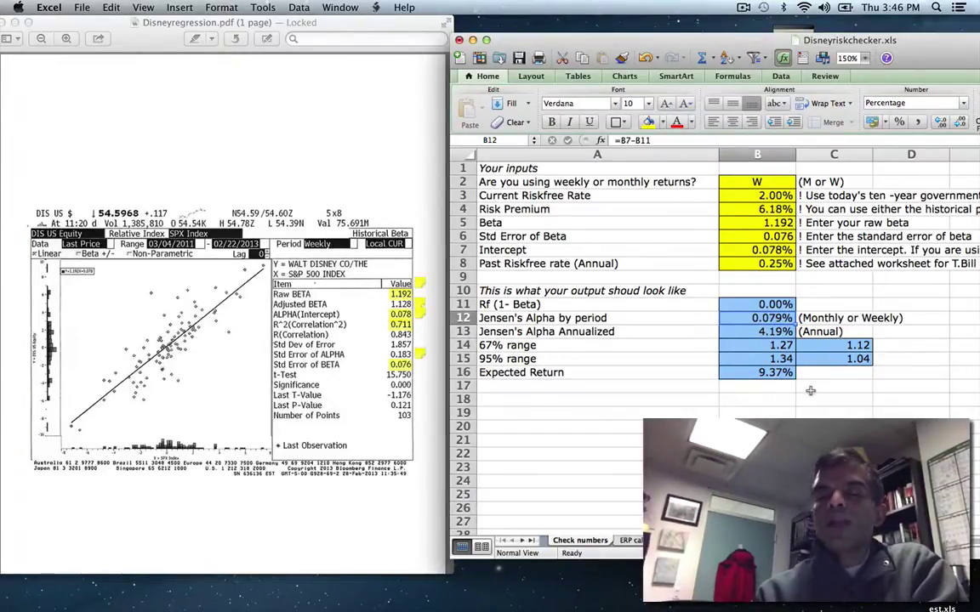
click(766, 332)
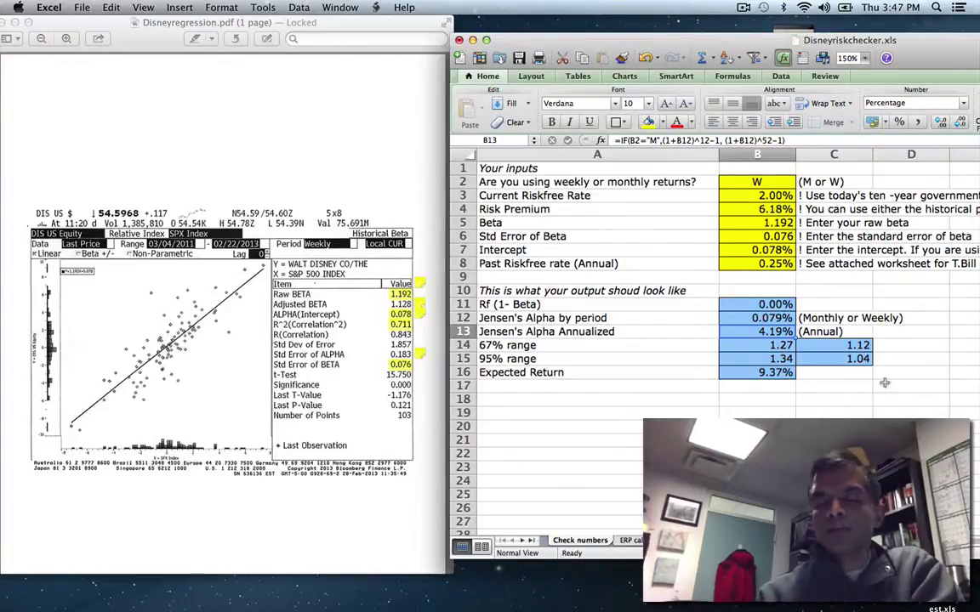
click(781, 346)
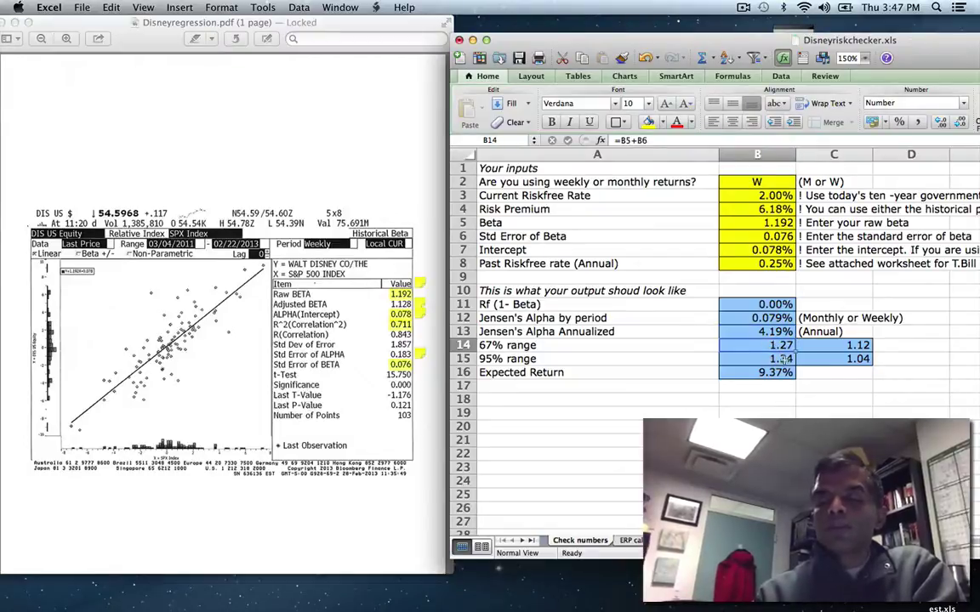
click(852, 347)
click(766, 223)
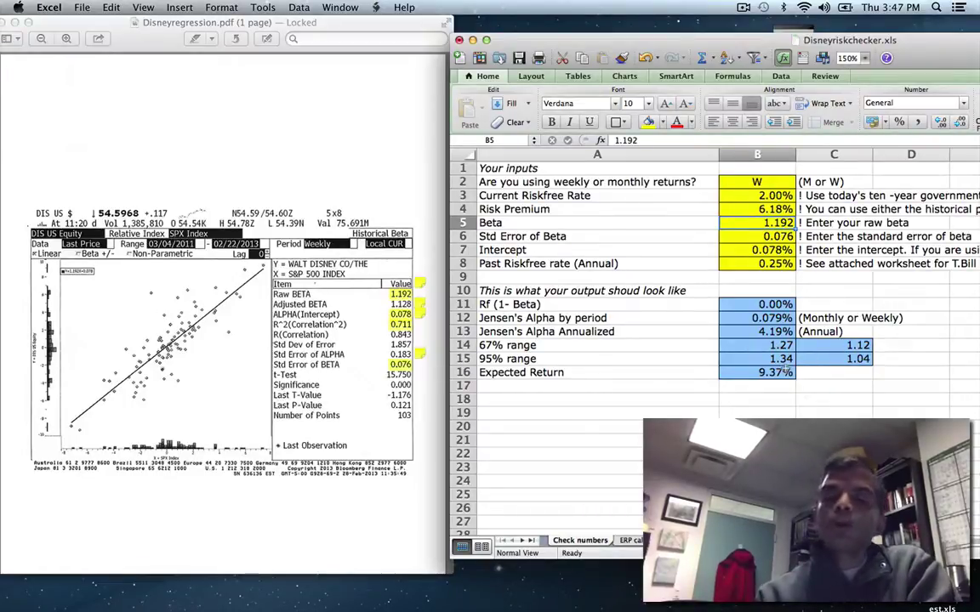
click(768, 359)
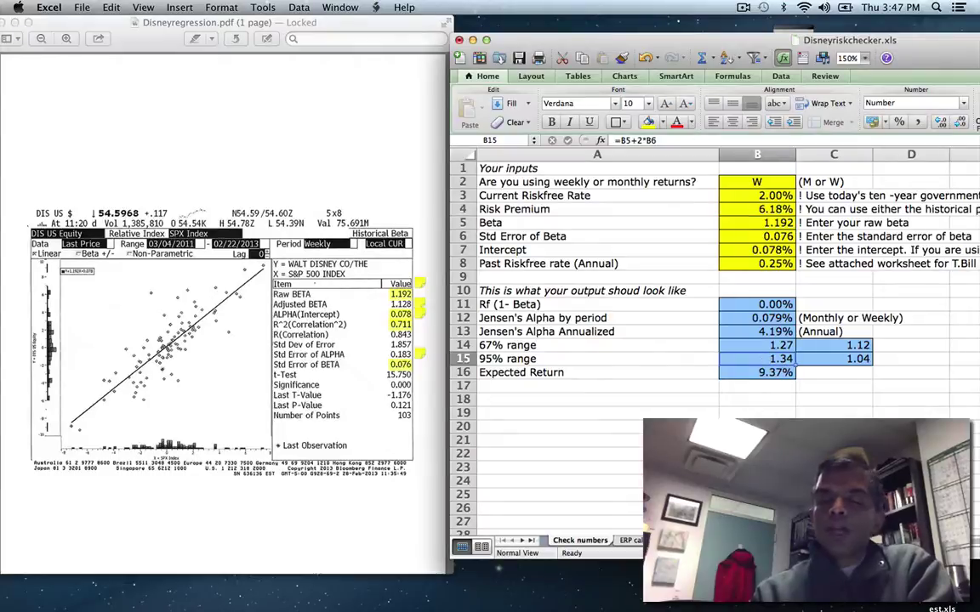
key(Right)
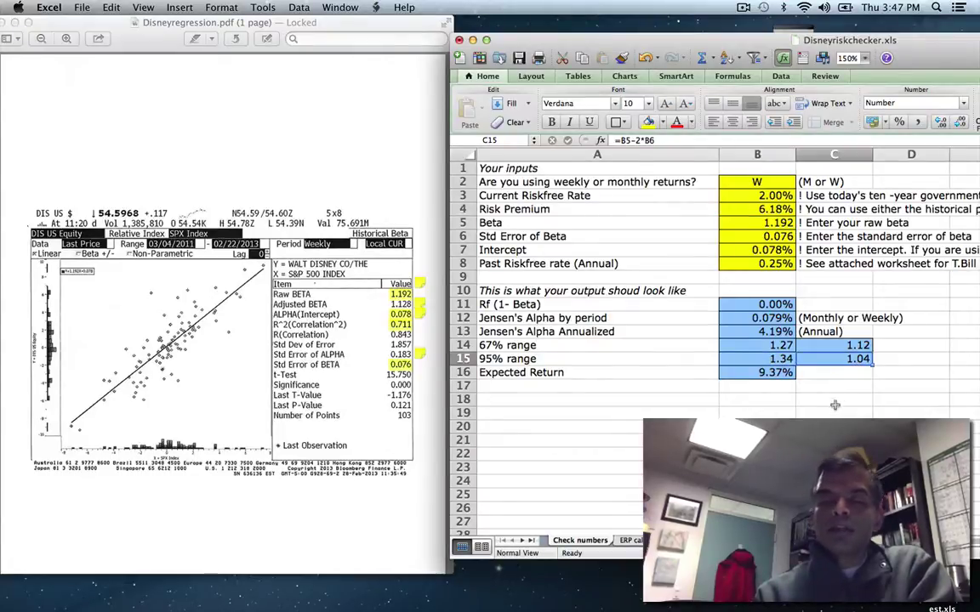
click(768, 196)
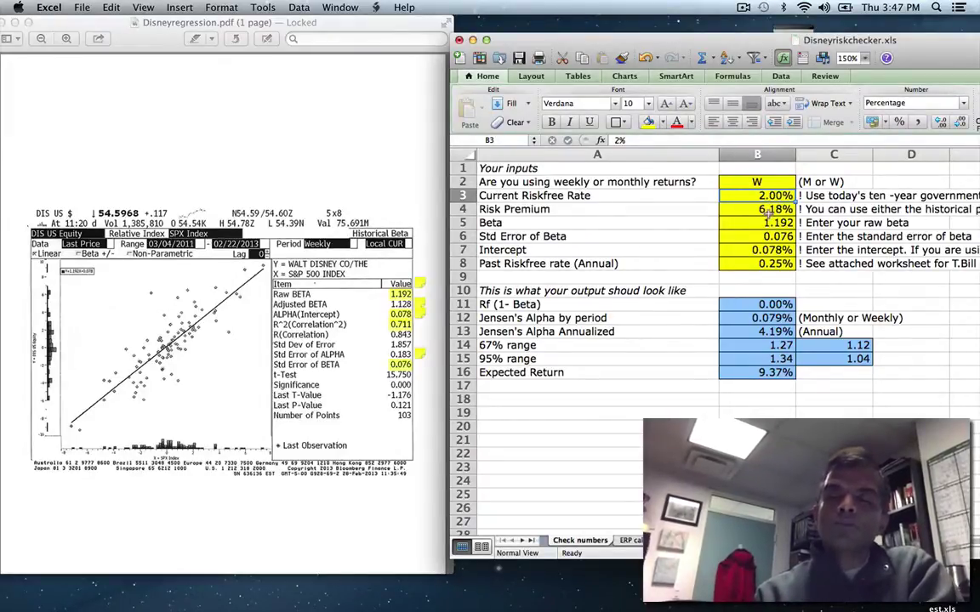
key(Down)
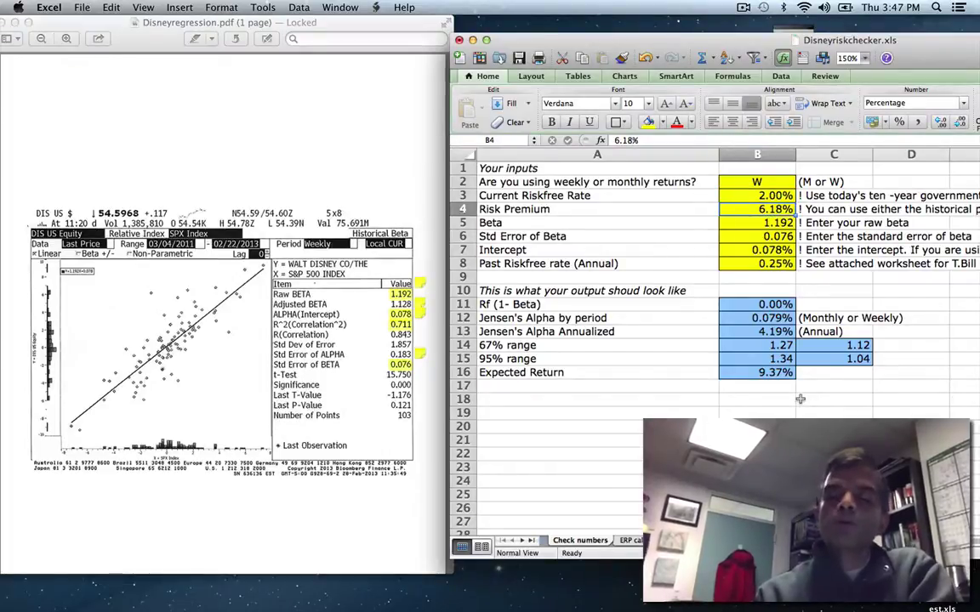
click(779, 373)
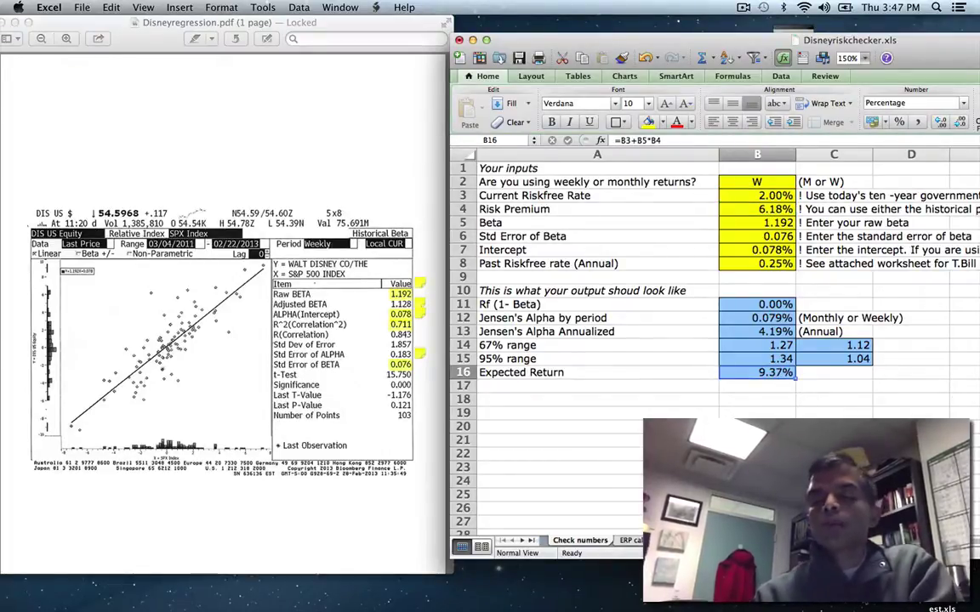